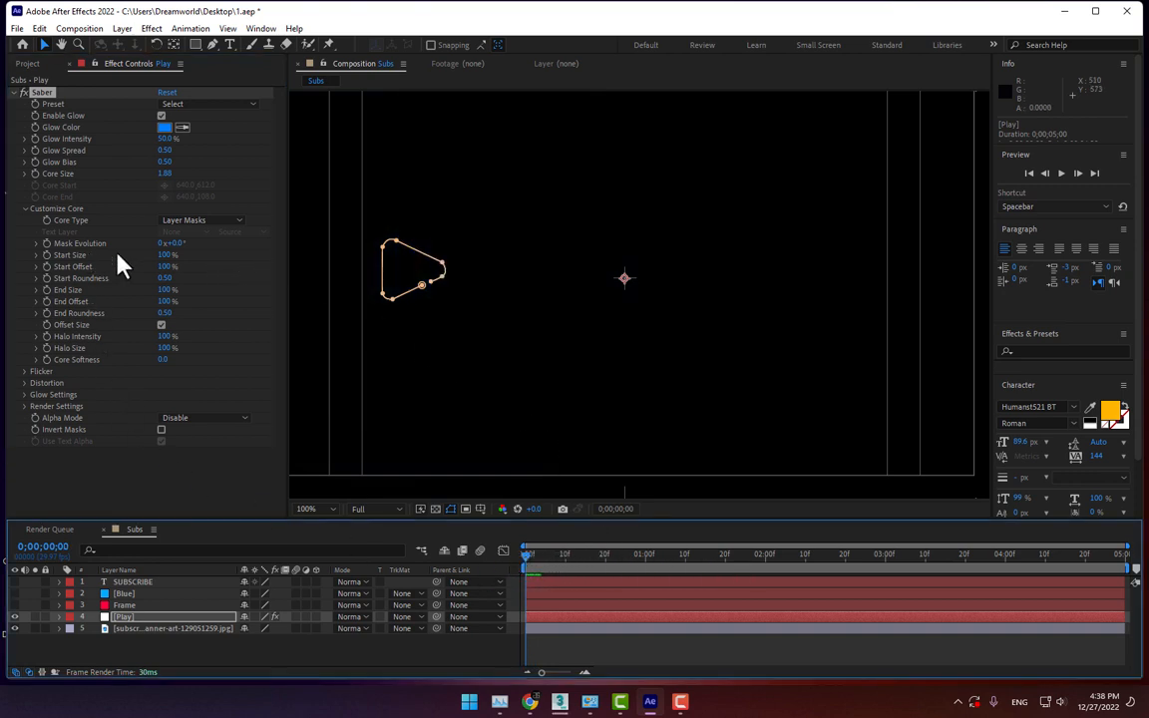
# Keyframe the Play layer's Saber Start Offset at 100% on 0;00;01;00 and 0% on 0;00;01;15
pyautogui.click(648, 568)
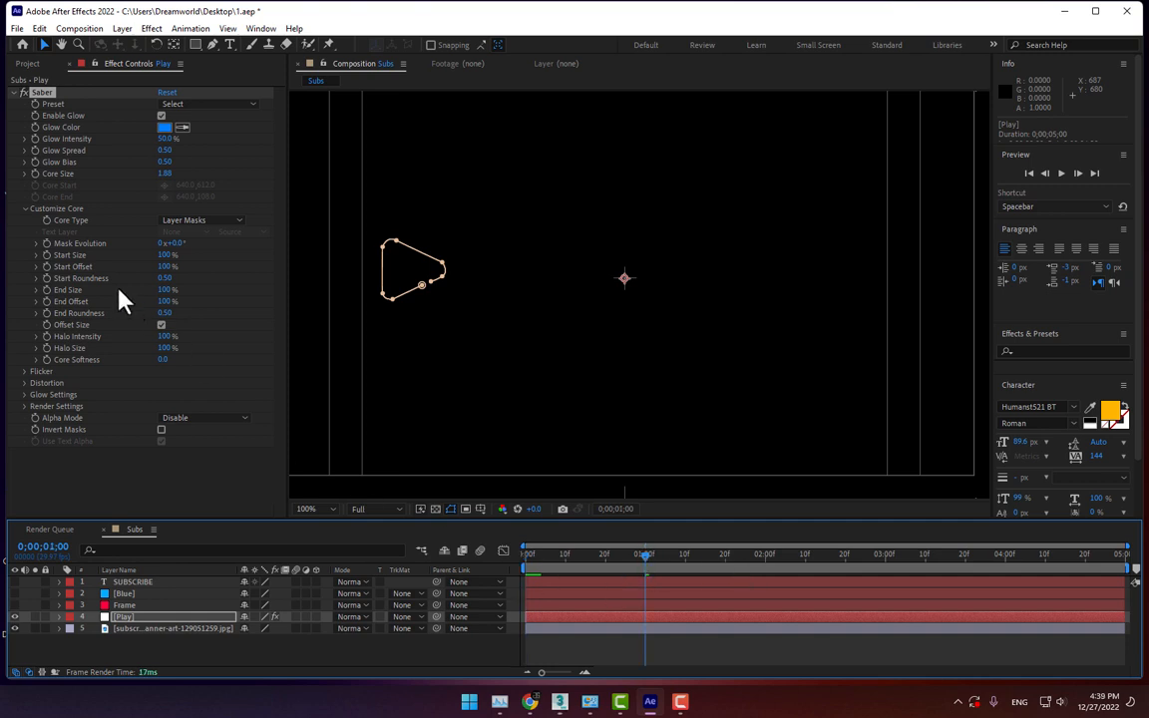
pyautogui.click(45, 265)
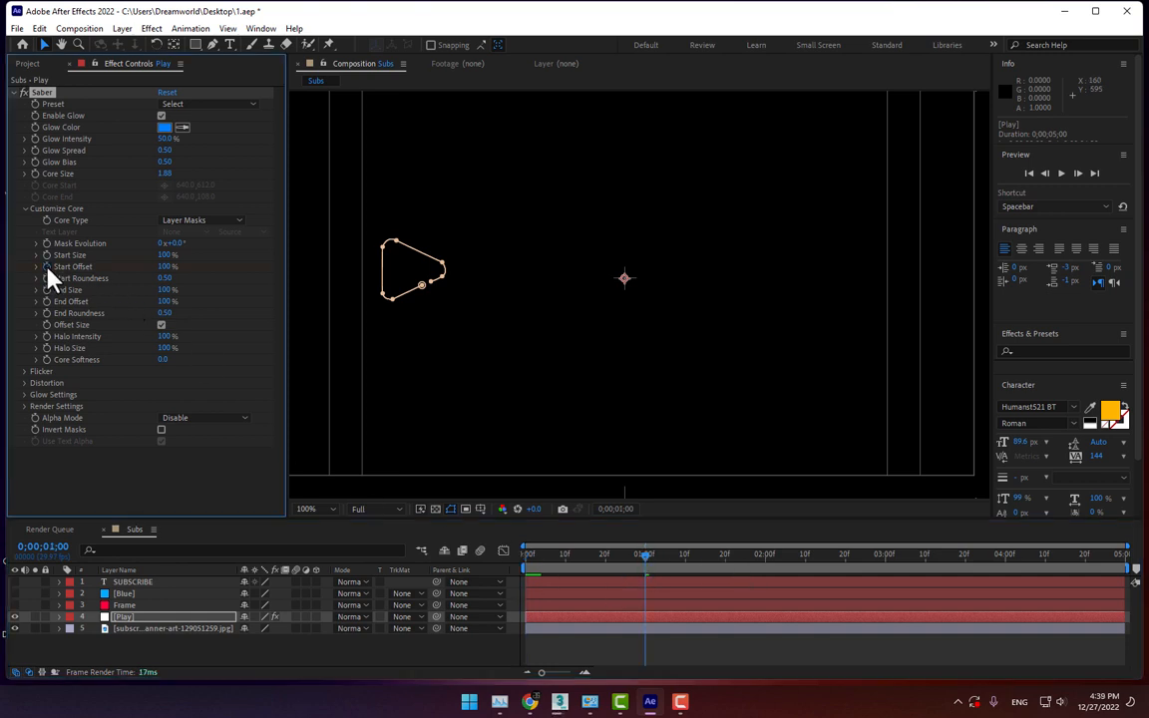
pyautogui.click(708, 566)
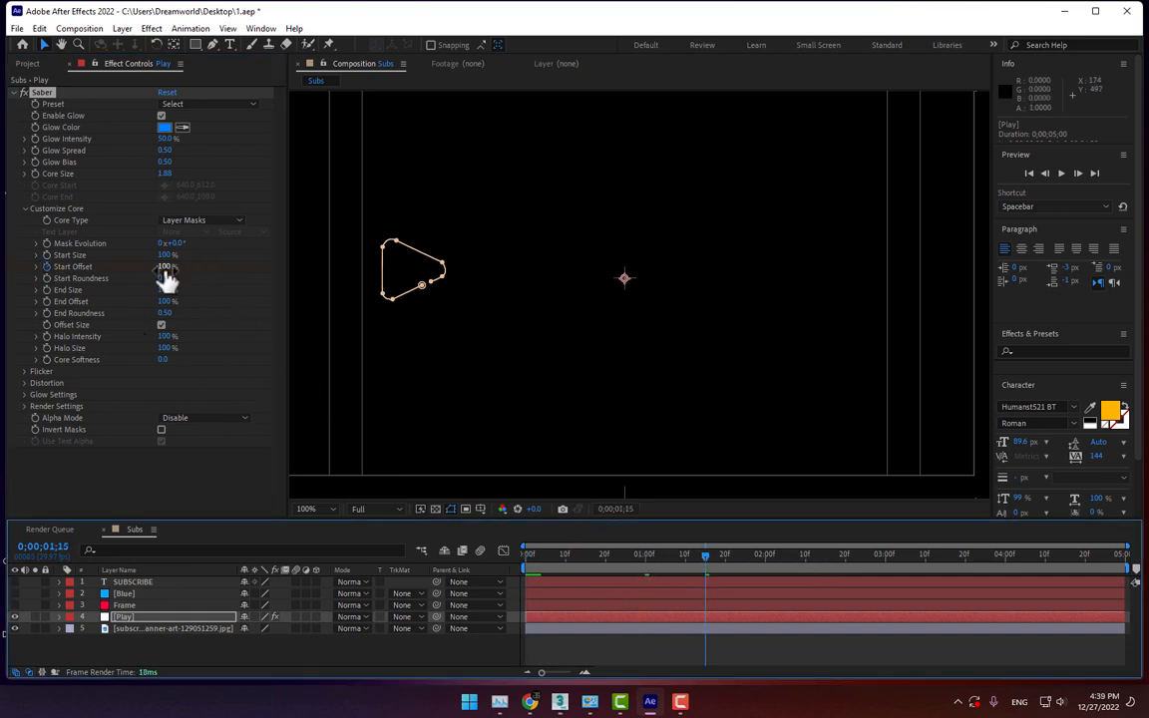
pyautogui.moveTo(164, 268); pyautogui.dragTo(152, 342)
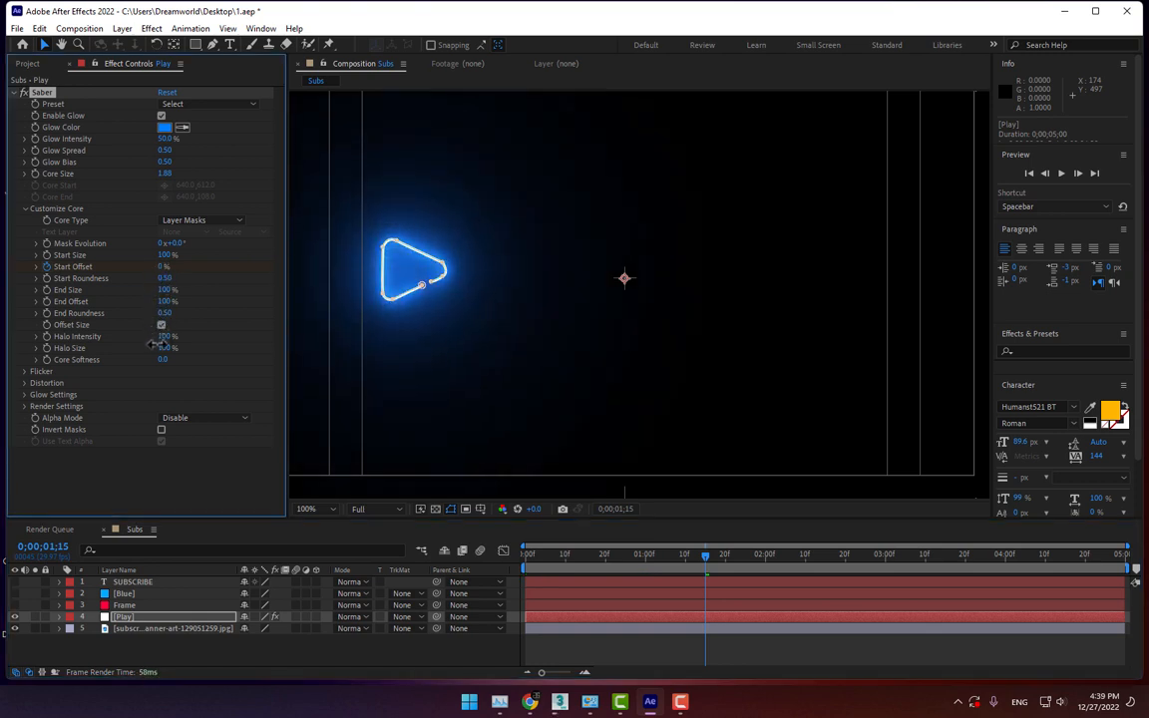
# Make the Frame layer visible, apply the Saber effect to it and set its Core Type to Layer Masks
pyautogui.click(134, 606)
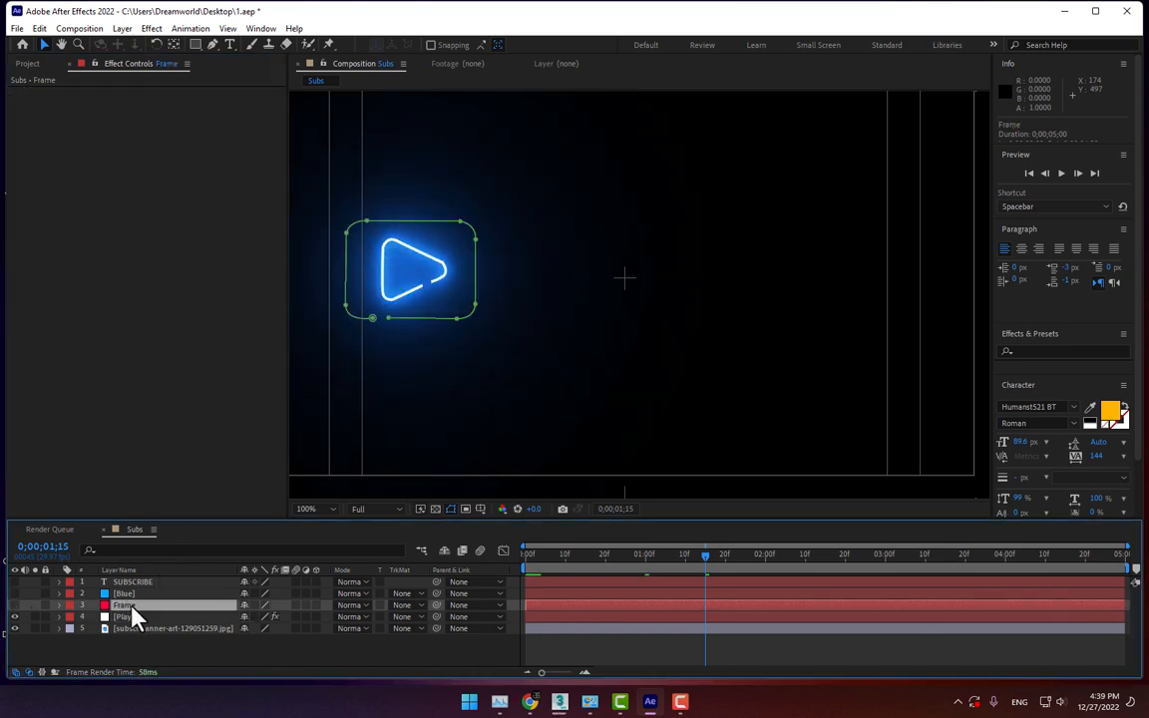
pyautogui.click(14, 606)
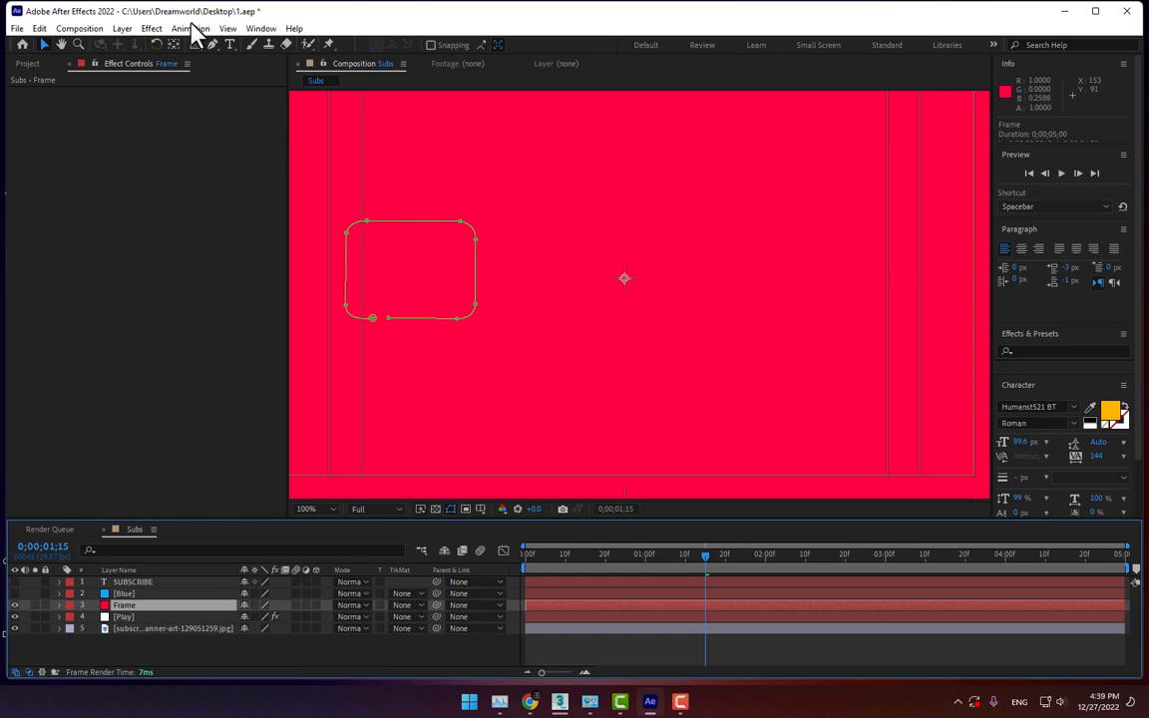
pyautogui.click(152, 28)
pyautogui.click(175, 58)
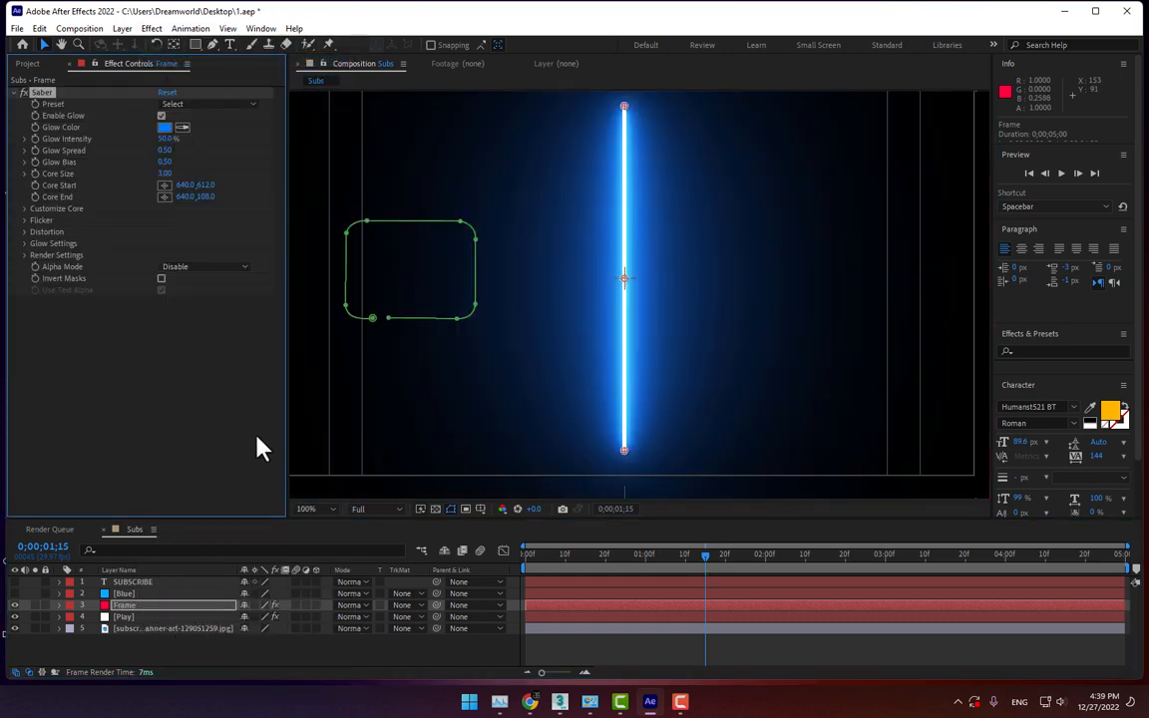
pyautogui.click(25, 209)
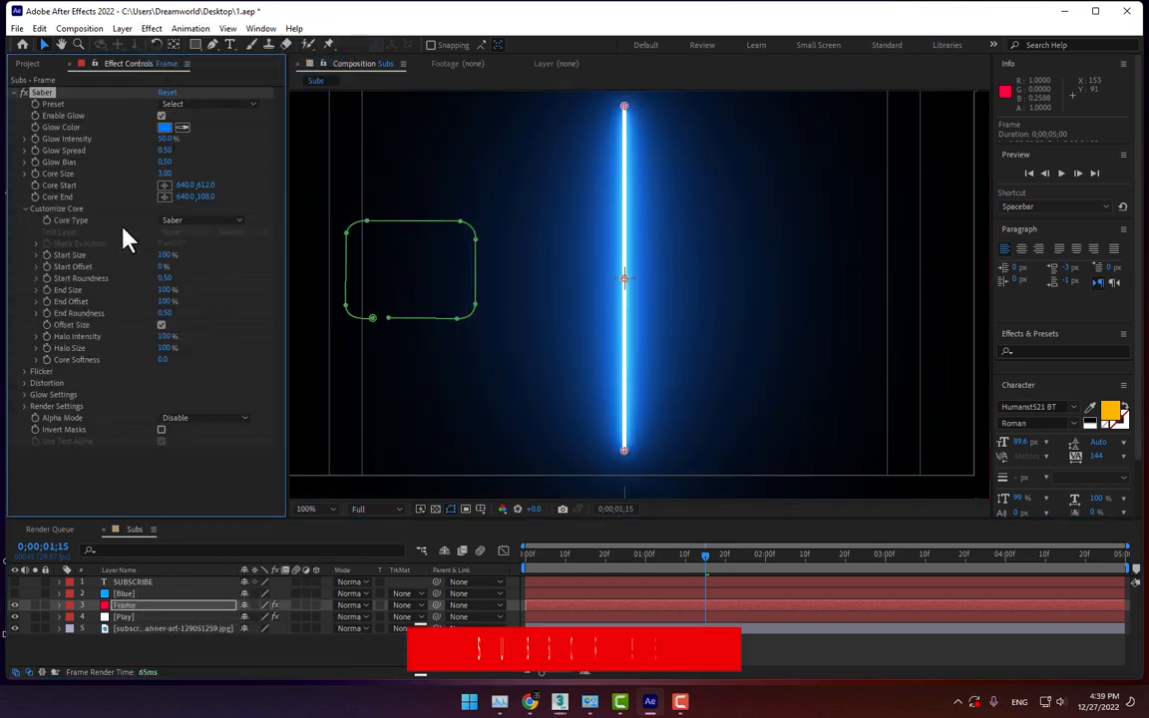
pyautogui.click(197, 220)
pyautogui.click(203, 250)
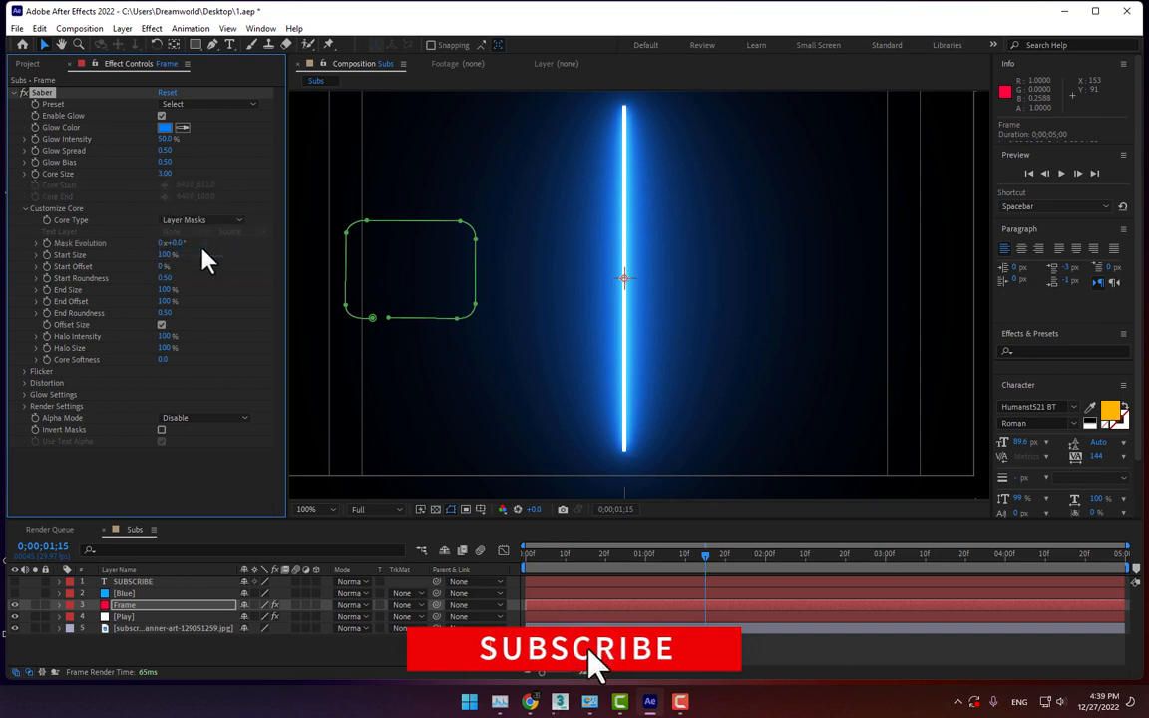
# Sample the Frame layer's red swatch, FF0042, as its Saber Glow Color
pyautogui.click(164, 127)
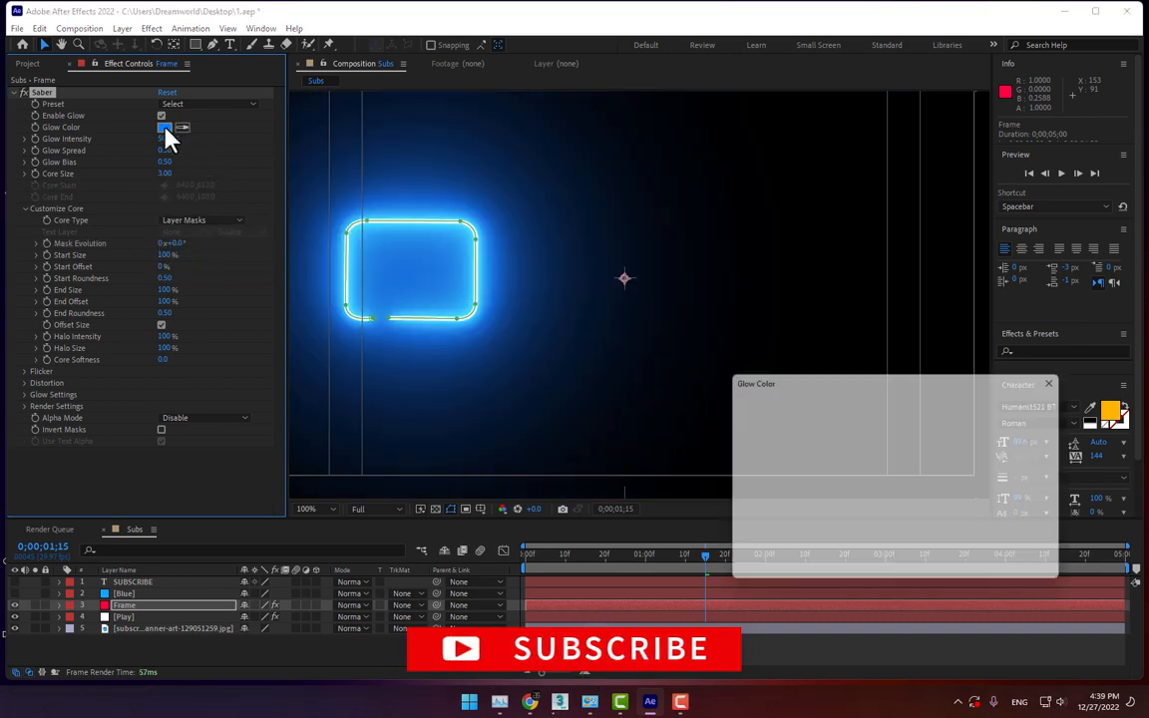
pyautogui.click(1013, 470)
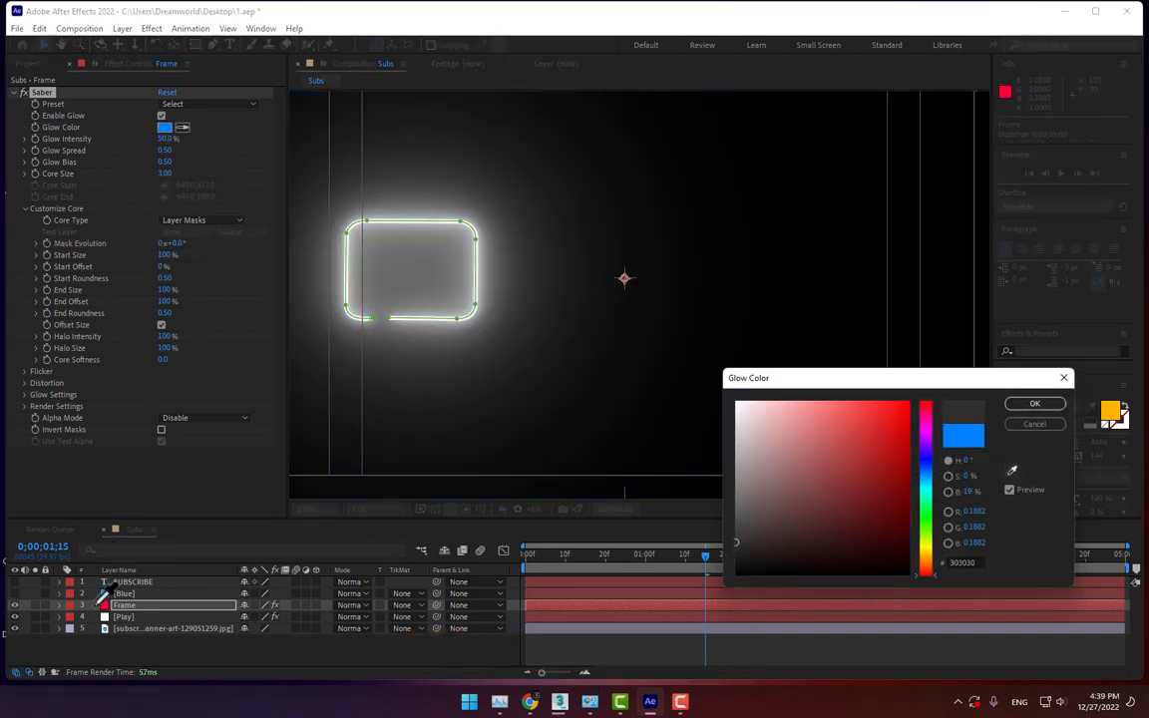
pyautogui.click(112, 592)
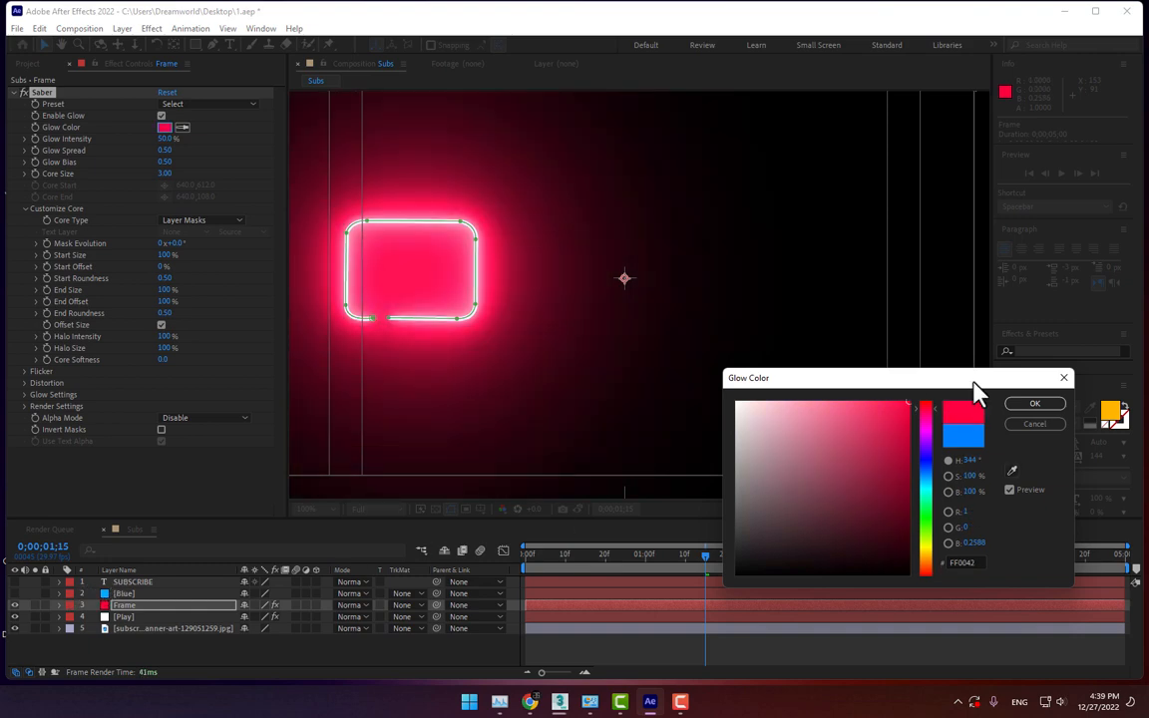
pyautogui.click(1030, 404)
# Reduce the Frame layer's Saber Core Size to 2.46 and set the layer's blending mode to Add
pyautogui.moveTo(163, 173); pyautogui.dragTo(140, 175)
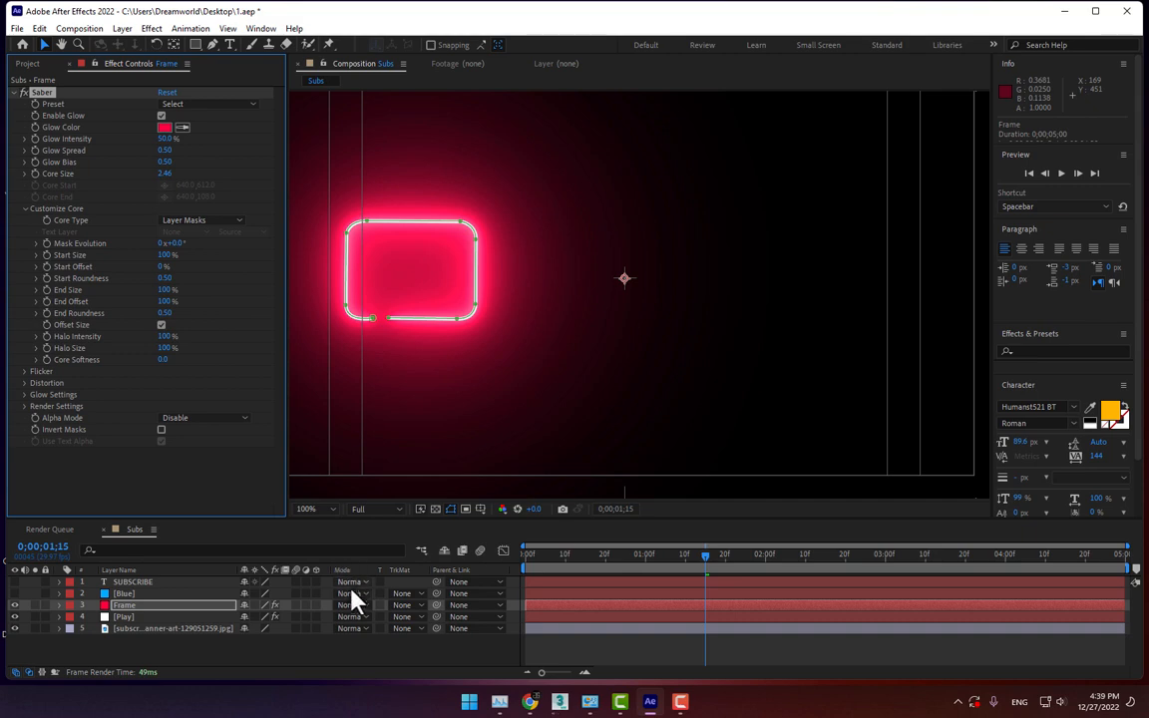
pyautogui.click(359, 608)
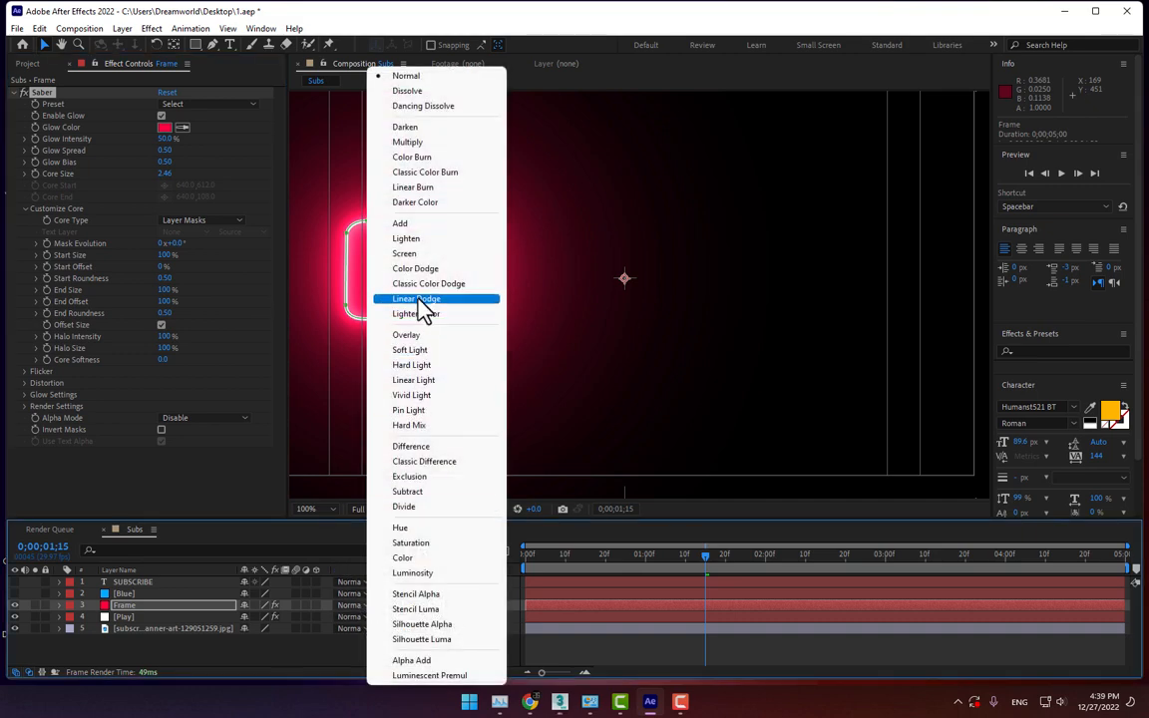
pyautogui.click(436, 224)
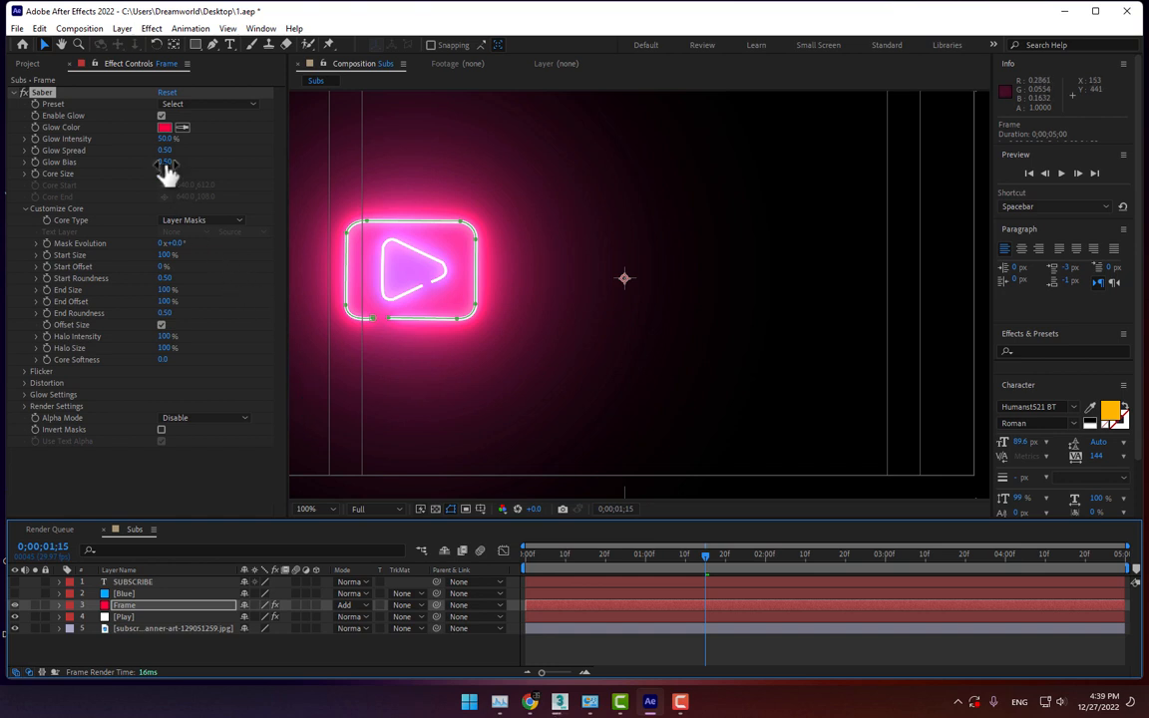
# Tune the Frame layer's Saber glow to Glow Spread 0.55, Glow Bias 0.06 and Core Size 2.13
pyautogui.moveTo(169, 157); pyautogui.dragTo(83, 409)
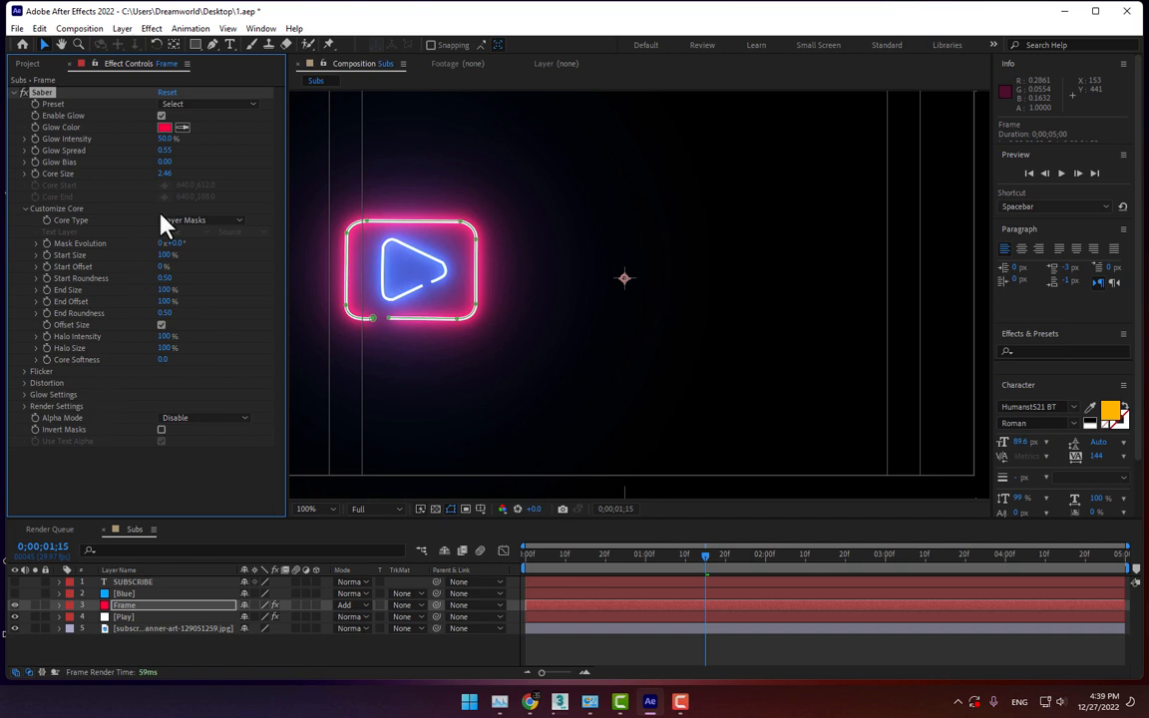
pyautogui.moveTo(164, 161); pyautogui.dragTo(201, 159)
pyautogui.moveTo(169, 180); pyautogui.dragTo(169, 192)
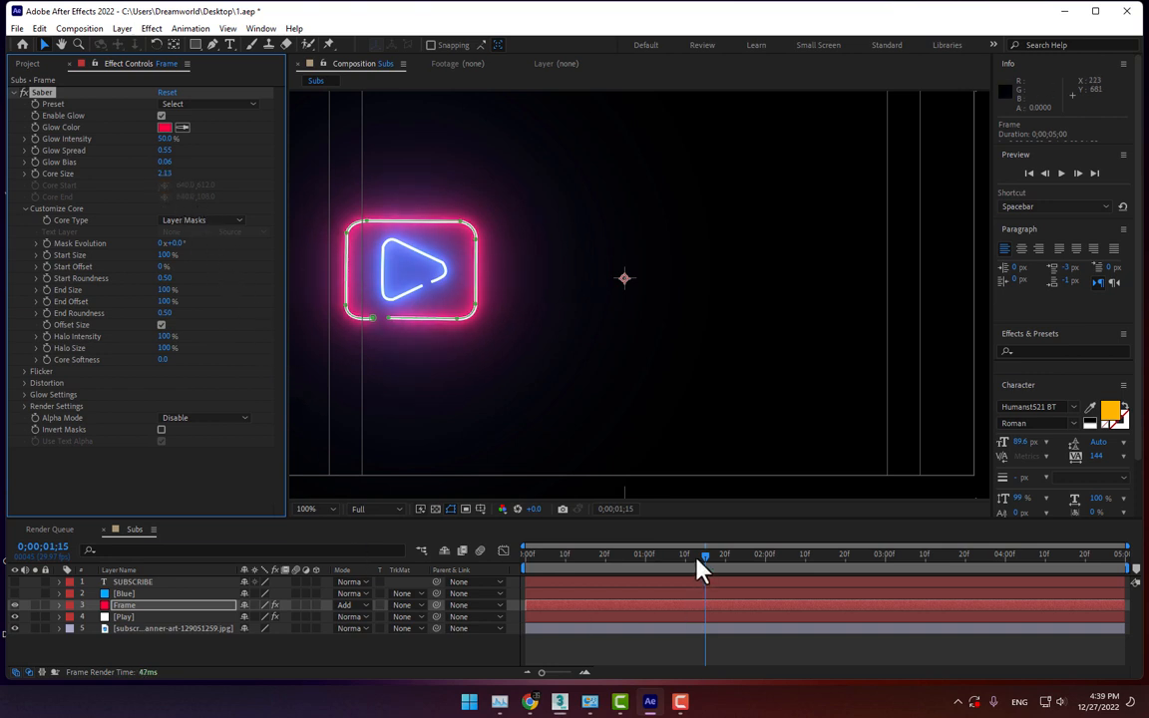
# Keyframe the Frame layer's Saber Start Offset at 100% on 0;00;01;15 and 0% on 0;00;02;00
pyautogui.moveTo(697, 558)
pyautogui.mouseDown()
pyautogui.moveTo(666, 558)
pyautogui.moveTo(711, 554)
pyautogui.moveTo(647, 562)
pyautogui.moveTo(707, 556)
pyautogui.mouseUp()
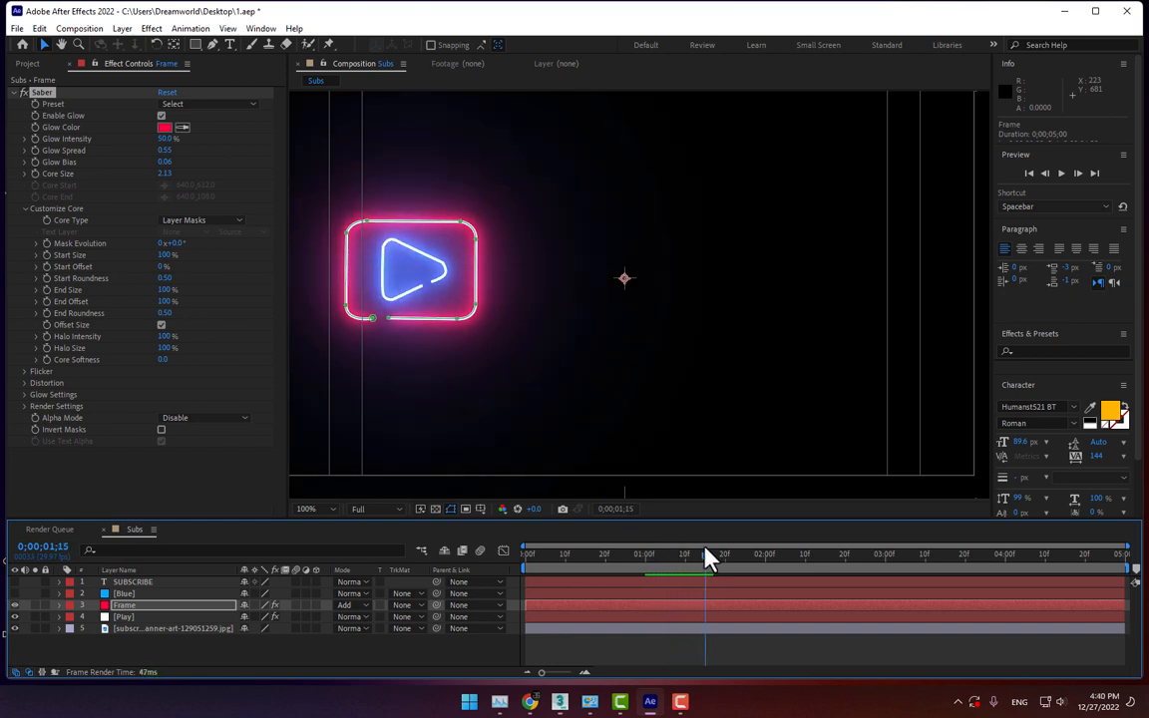
pyautogui.click(124, 605)
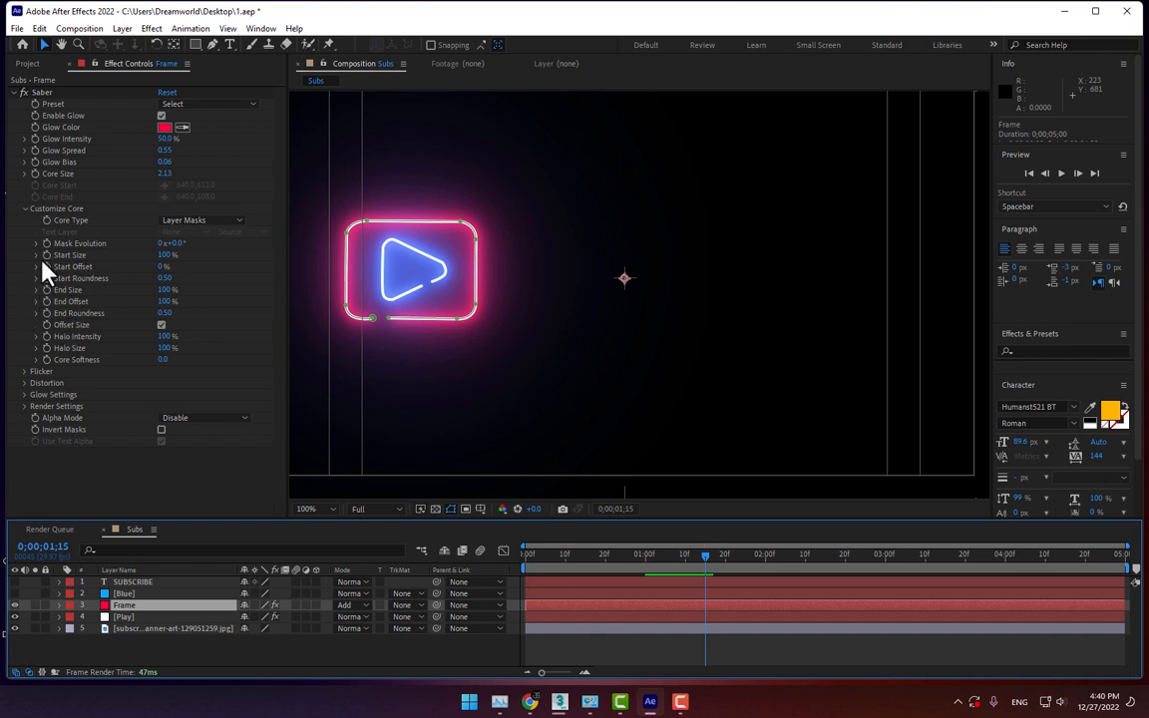
pyautogui.moveTo(162, 267); pyautogui.dragTo(229, 261)
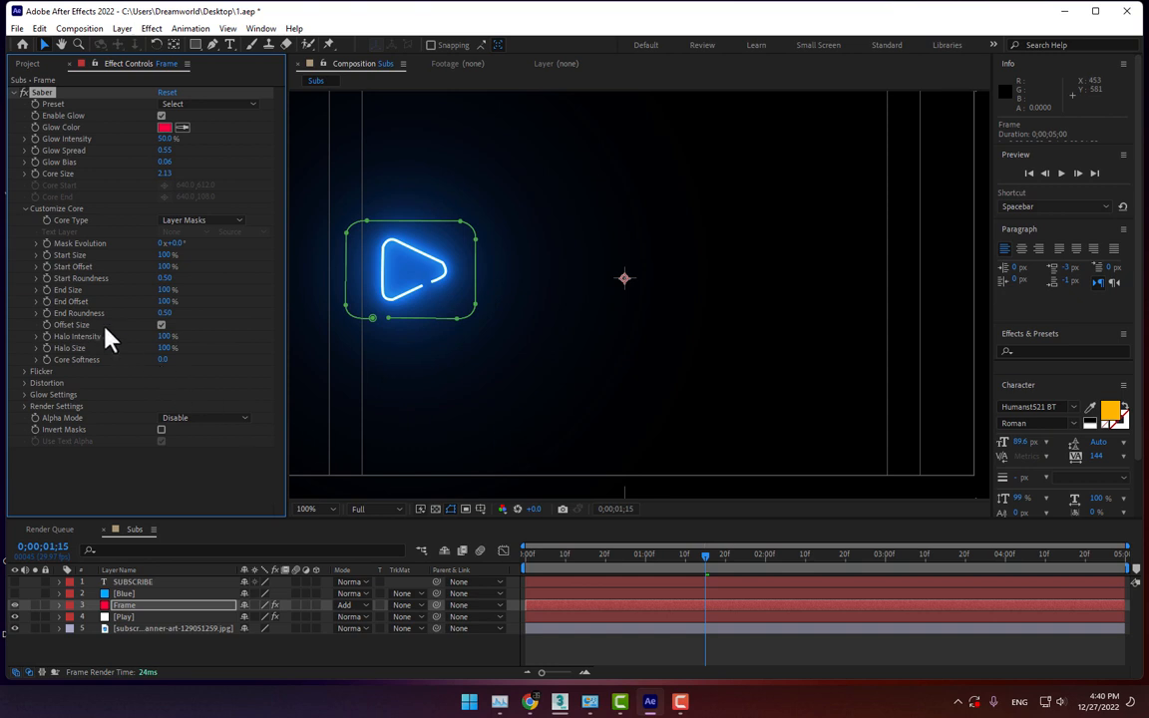
pyautogui.click(46, 266)
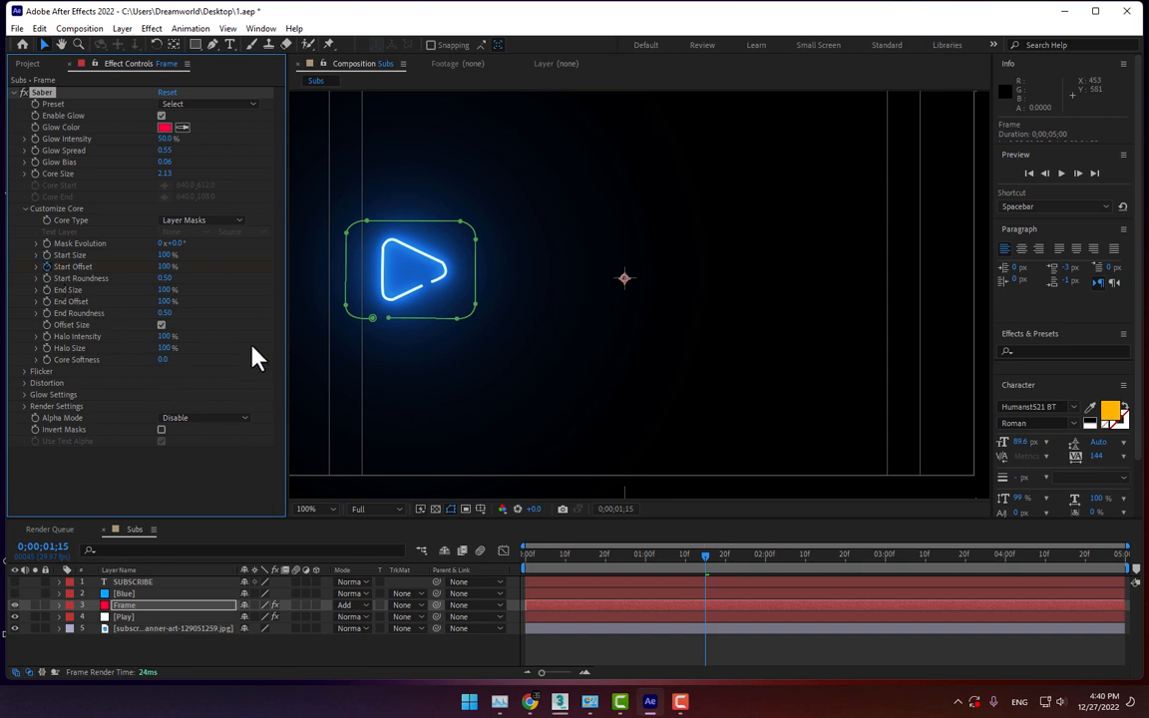
pyautogui.click(768, 570)
pyautogui.moveTo(164, 267)
pyautogui.mouseDown()
pyautogui.moveTo(119, 267)
pyautogui.moveTo(161, 359)
pyautogui.mouseUp()
pyautogui.click(480, 654)
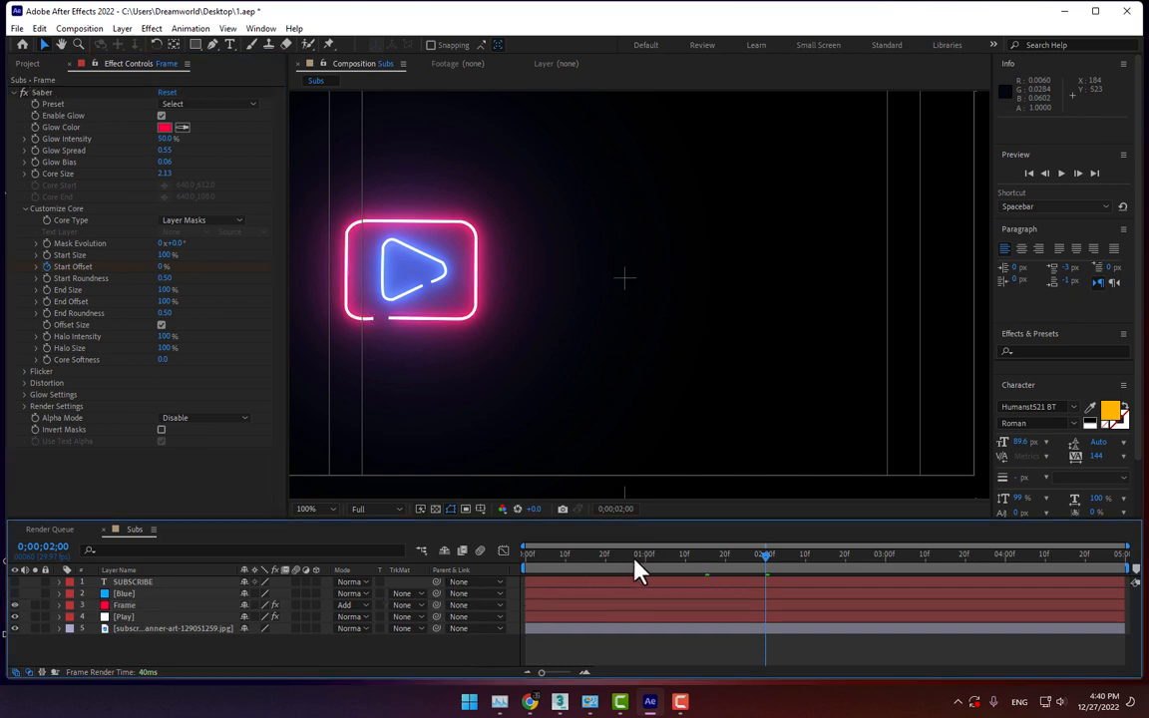
# Preview the frame outline's drawing animation from about 0;00;01;15
pyautogui.click(702, 570)
pyautogui.press('space')
pyautogui.click(721, 564)
# Reveal the Play layer's Start Offset keyframes and move the ending one to 0;00;03;00
pyautogui.click(145, 606)
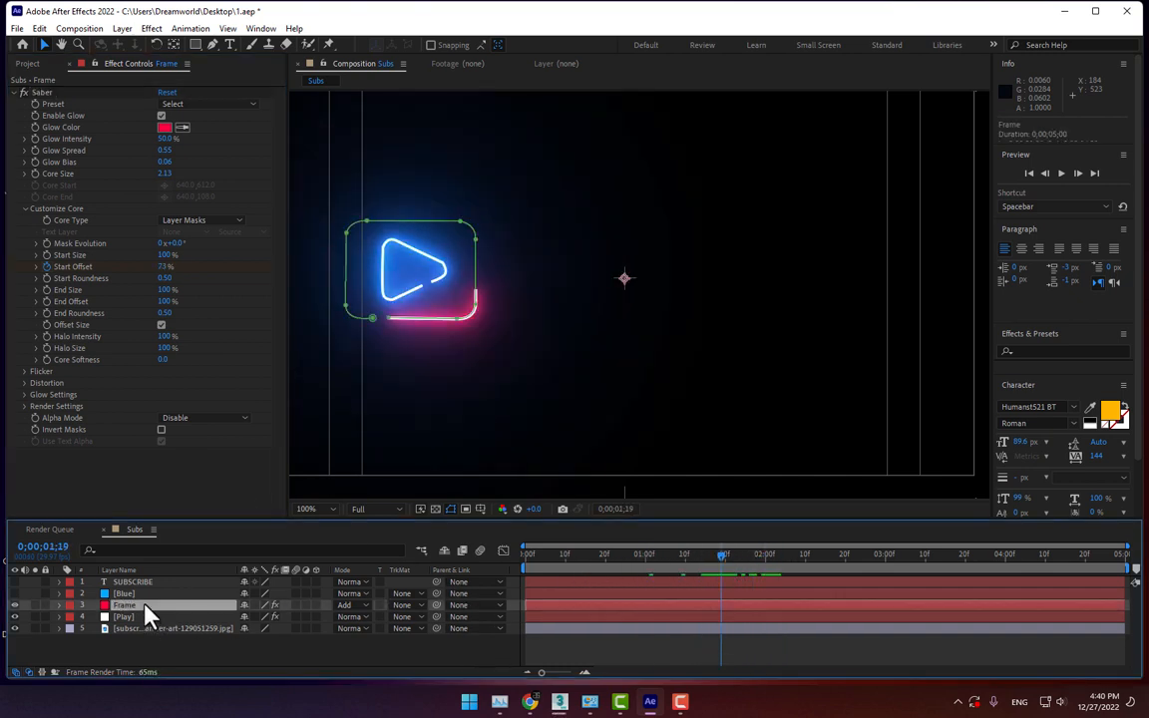
pyautogui.click(141, 618)
pyautogui.press('u')
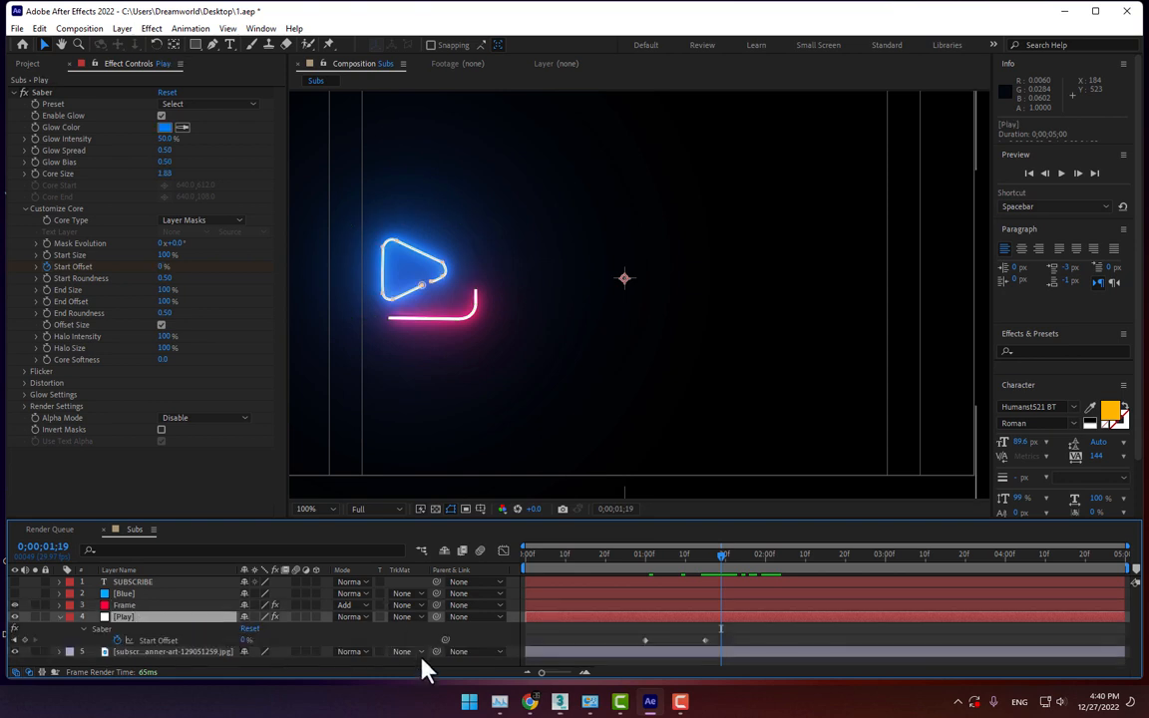
pyautogui.click(647, 569)
pyautogui.moveTo(707, 639); pyautogui.dragTo(774, 640)
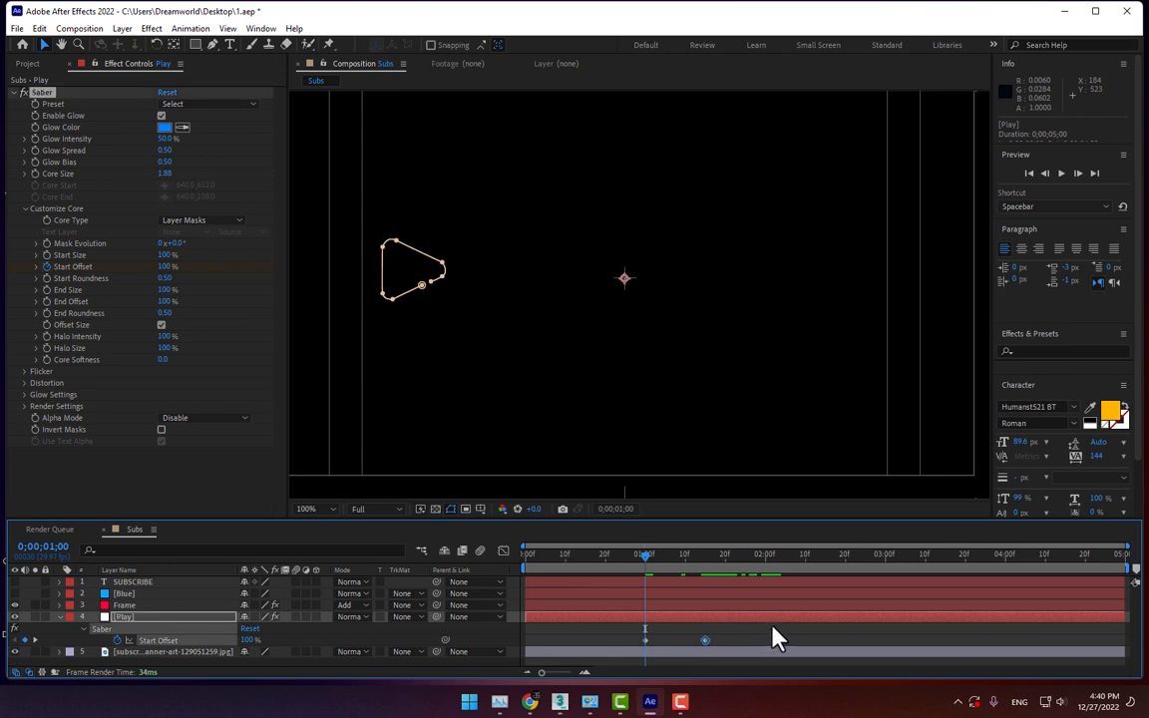
pyautogui.click(769, 557)
pyautogui.moveTo(769, 567); pyautogui.dragTo(766, 567)
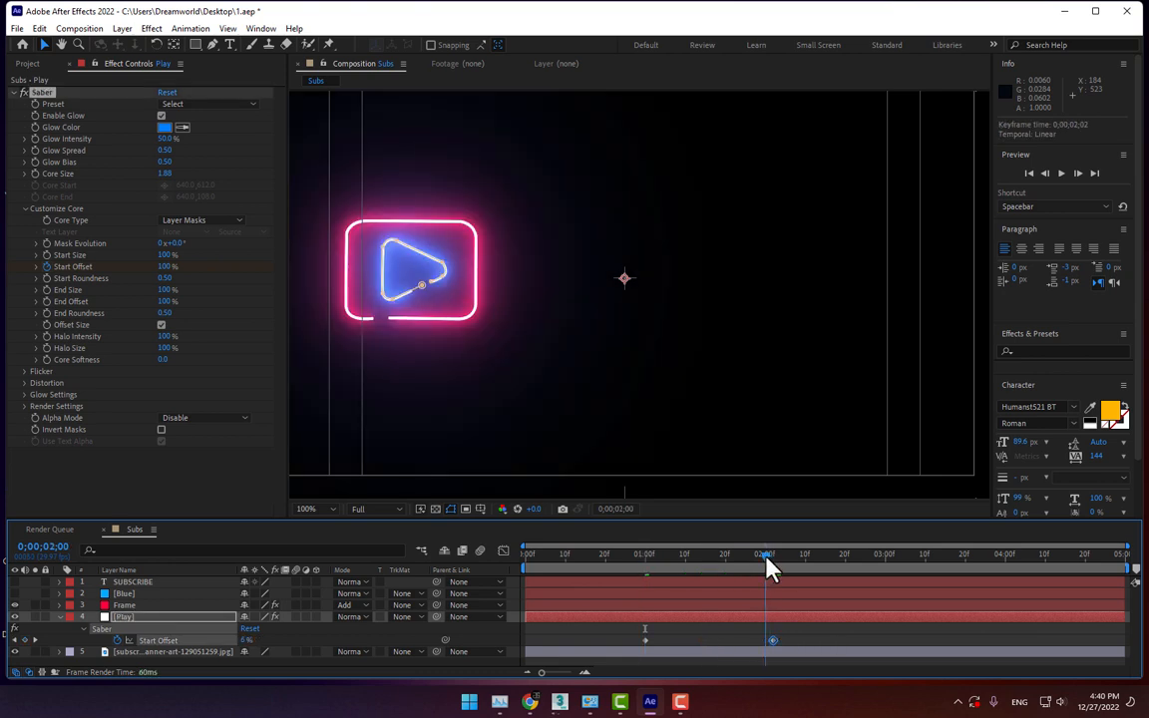
pyautogui.moveTo(770, 639); pyautogui.dragTo(893, 639)
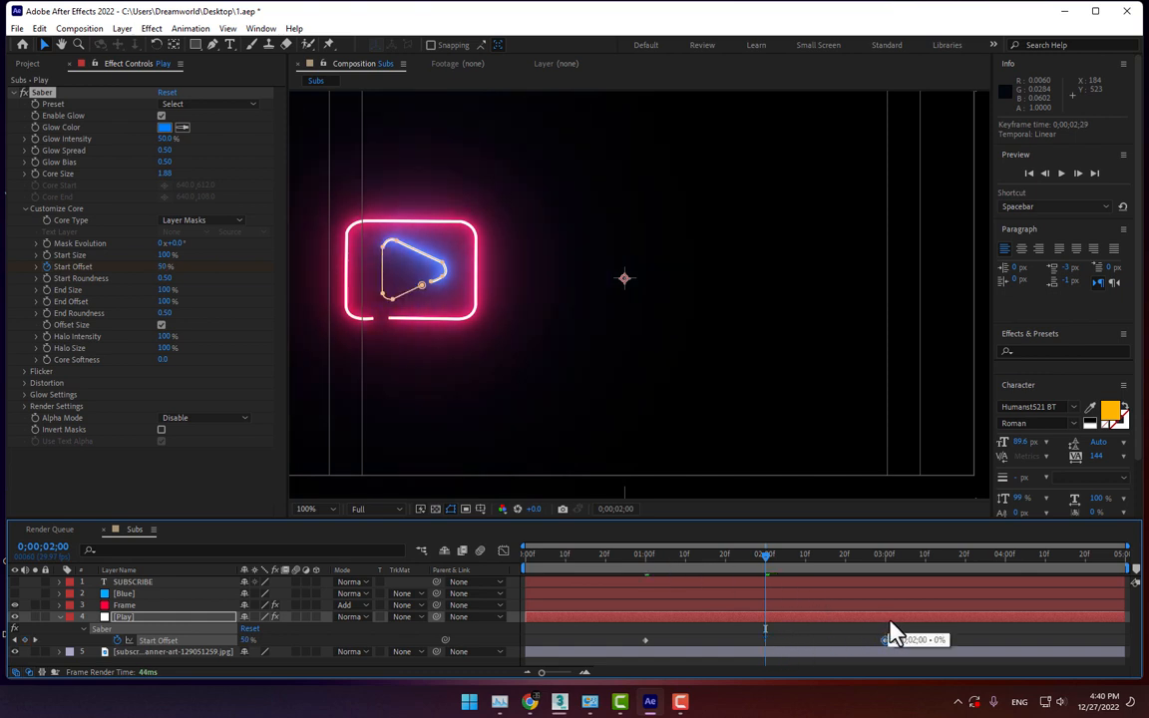
pyautogui.click(887, 566)
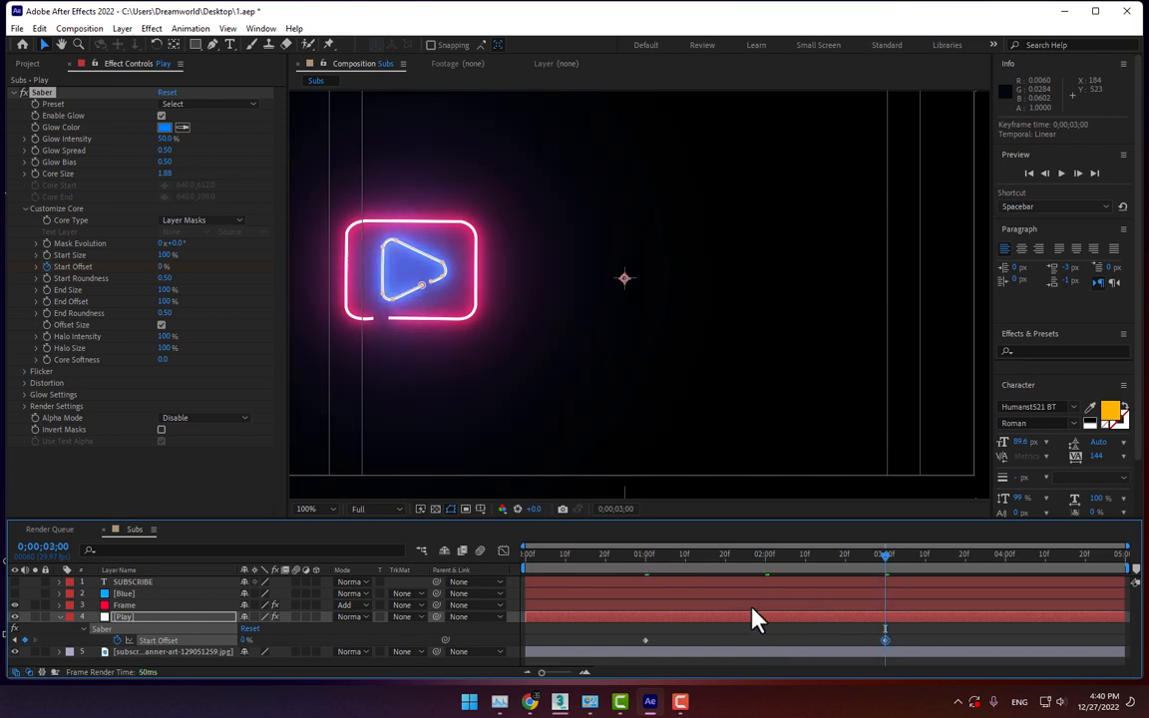
# Reveal the Frame layer's Start Offset keyframes, move them to 0;00;01;00 and 0;00;03;00, and scrub through the animation
pyautogui.hotkey('ctrl', 'Up')
pyautogui.press('u')
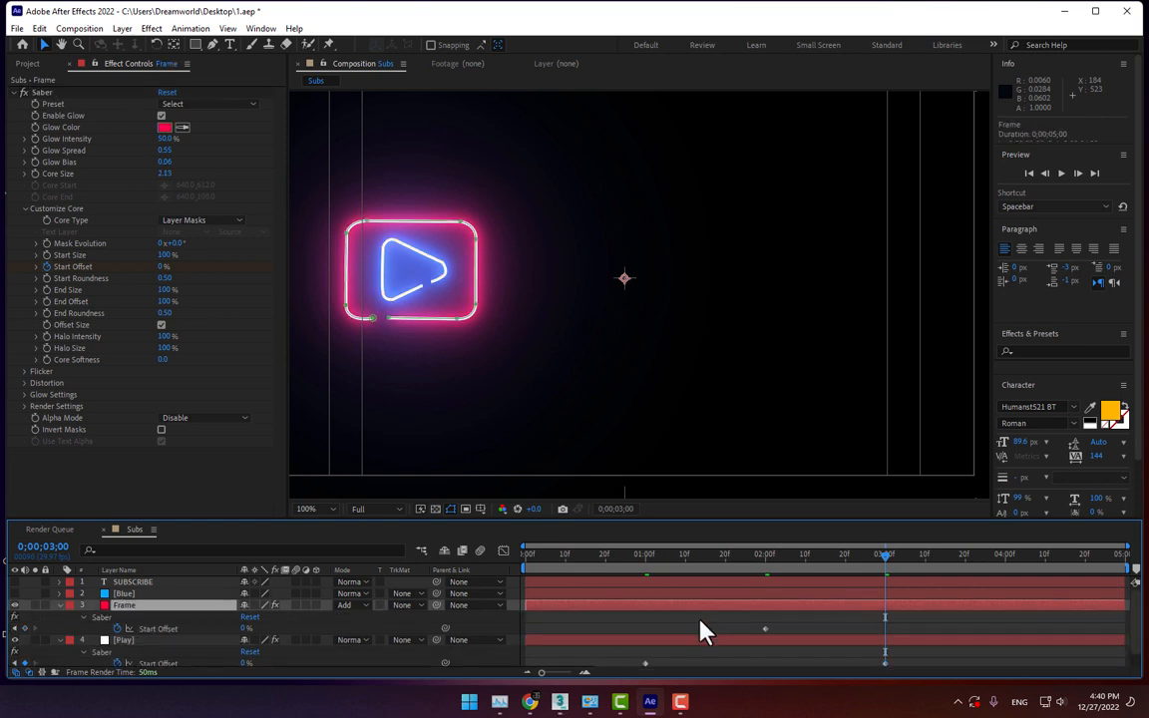
pyautogui.moveTo(705, 629); pyautogui.dragTo(646, 636)
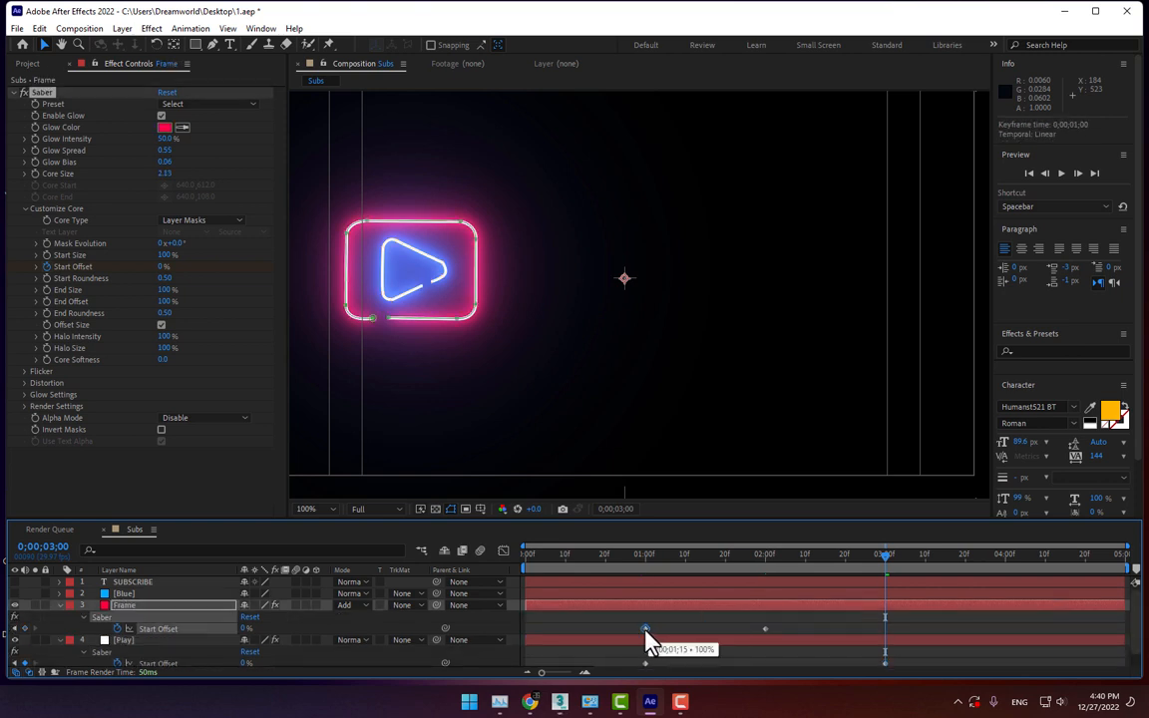
pyautogui.click(765, 630)
pyautogui.moveTo(885, 639); pyautogui.dragTo(885, 640)
pyautogui.moveTo(647, 575)
pyautogui.mouseDown()
pyautogui.moveTo(795, 572)
pyautogui.moveTo(899, 551)
pyautogui.moveTo(857, 558)
pyautogui.mouseUp()
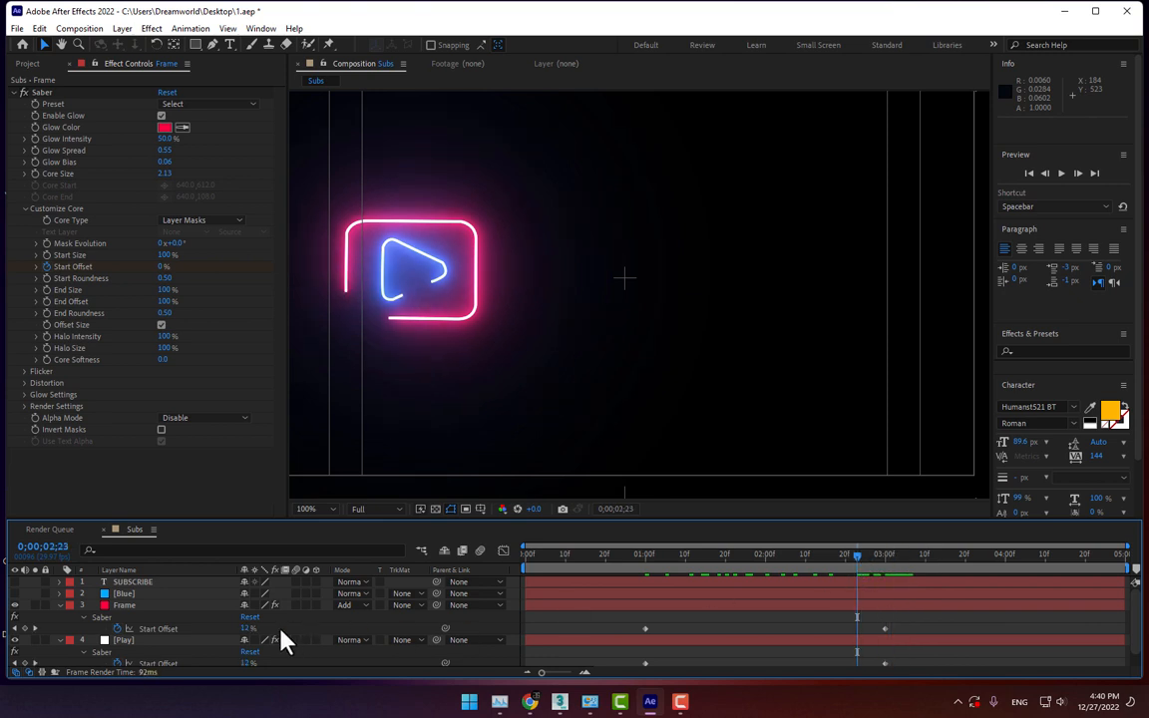
# Show the Blue layer and apply the Saber effect to it
pyautogui.click(124, 593)
pyautogui.click(14, 593)
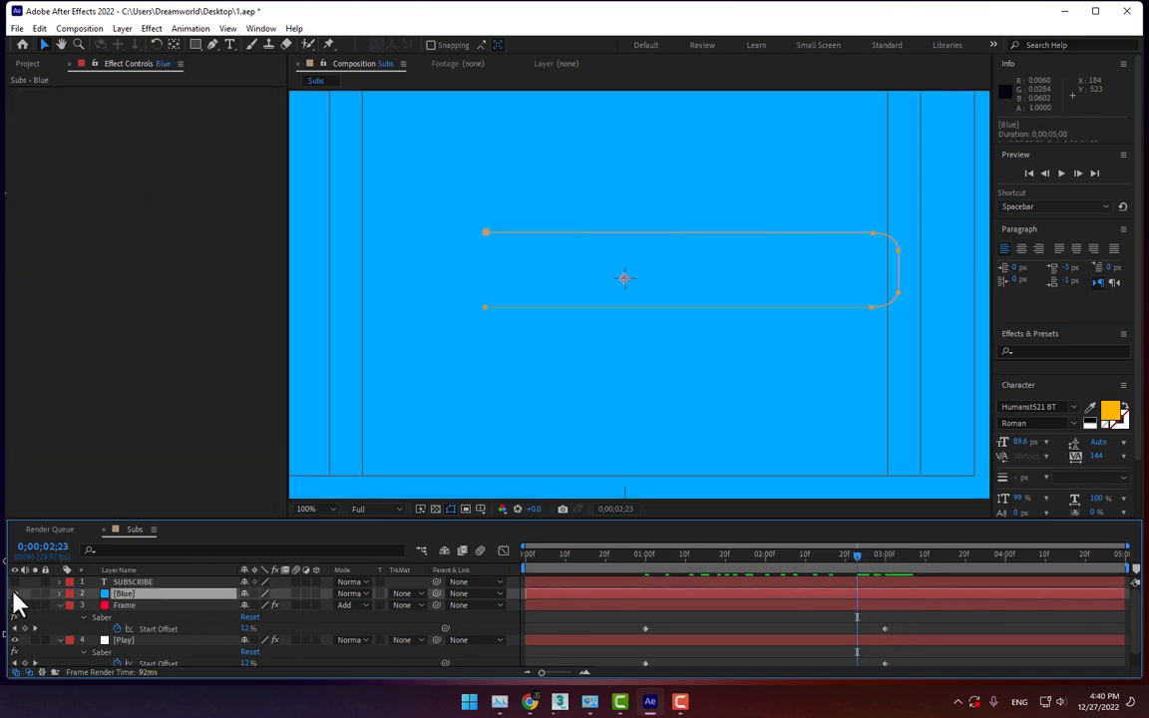
pyautogui.click(152, 28)
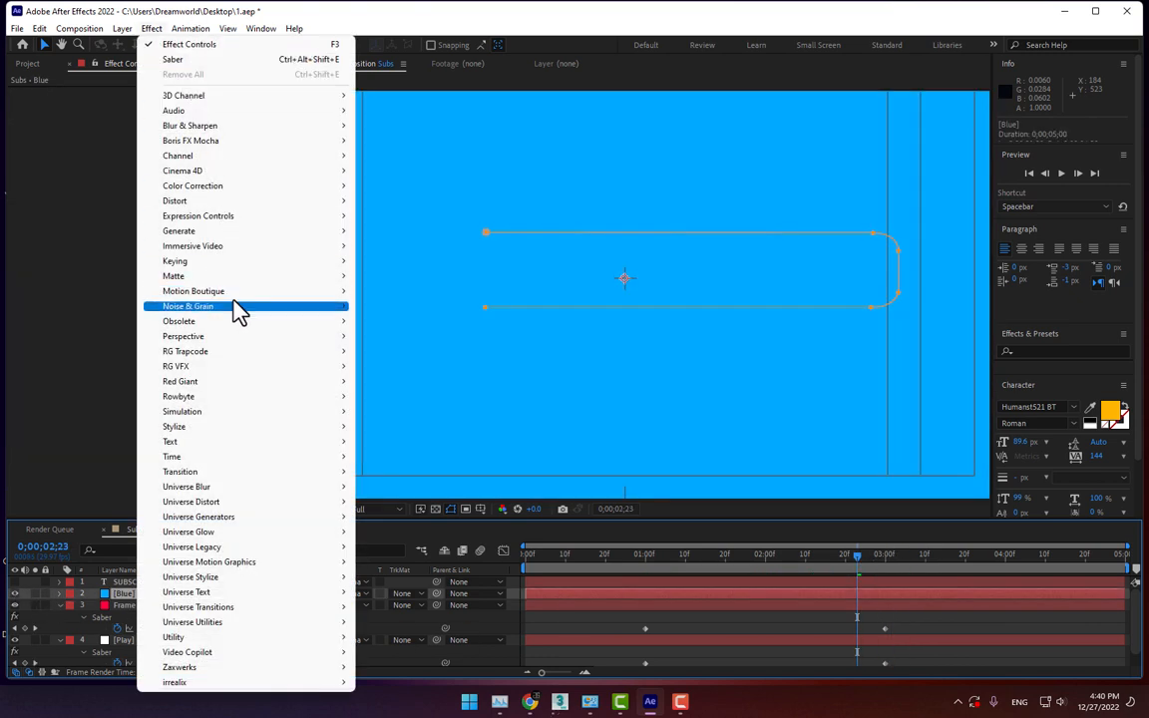
pyautogui.click(172, 61)
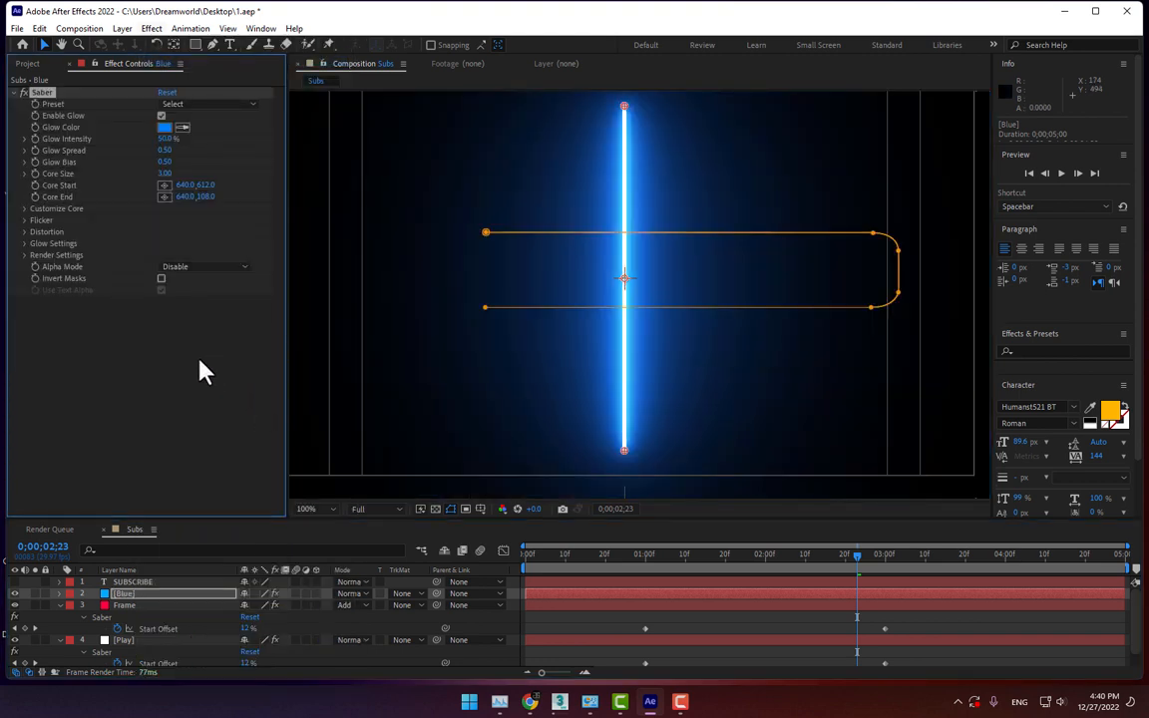
# Set the Blue layer's Saber Core Type to Layer Masks and its Core Size to 1.92
pyautogui.click(24, 210)
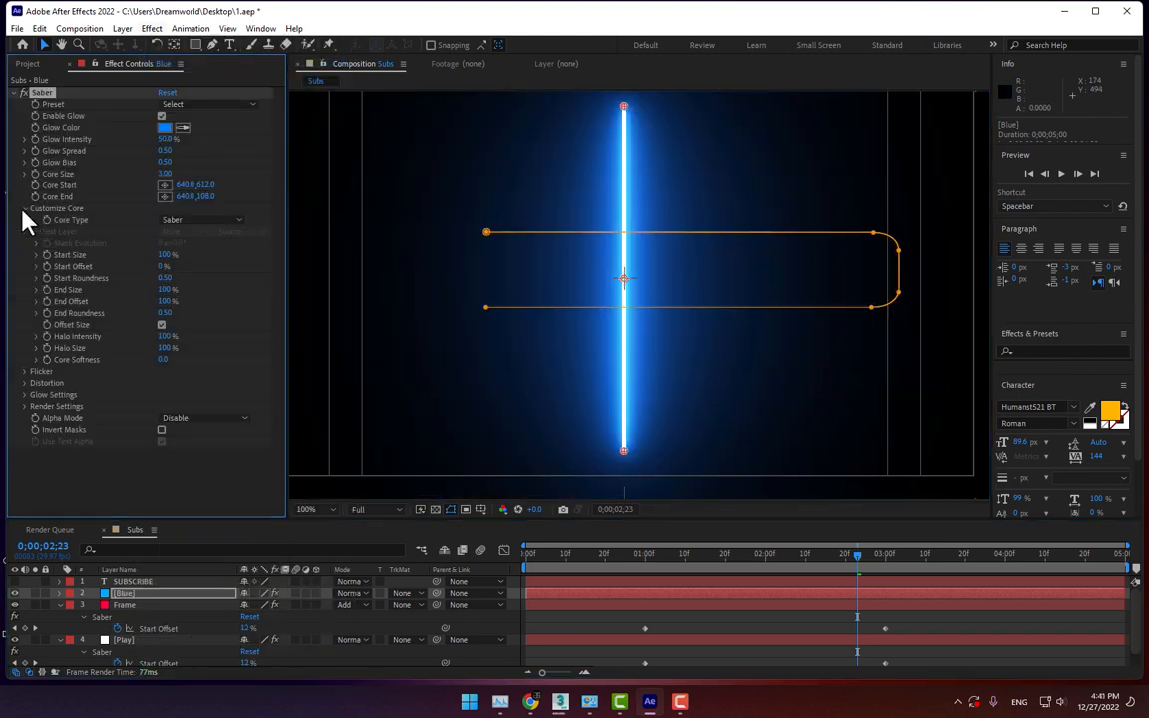
pyautogui.click(178, 221)
pyautogui.click(212, 249)
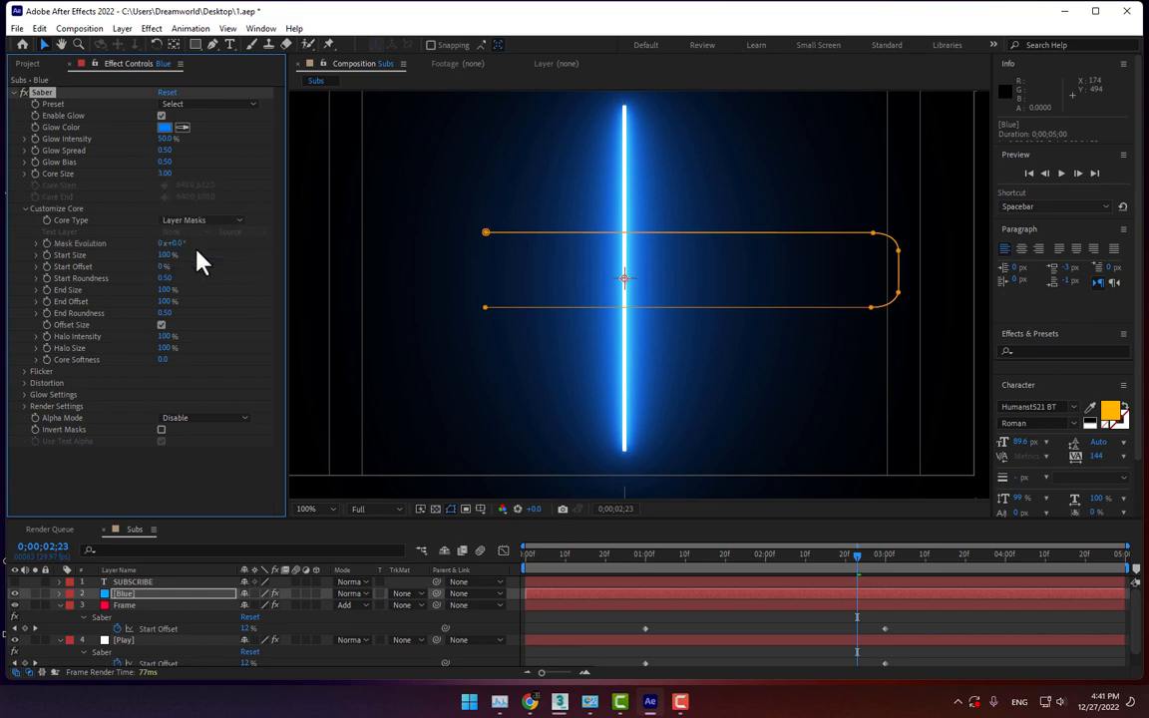
pyautogui.moveTo(168, 180); pyautogui.dragTo(142, 196)
# Set the Blue layer's blending mode to Add and refine its Saber to Glow Spread 0.43, Glow Bias 0.32 and Core Size 2.04
pyautogui.click(354, 594)
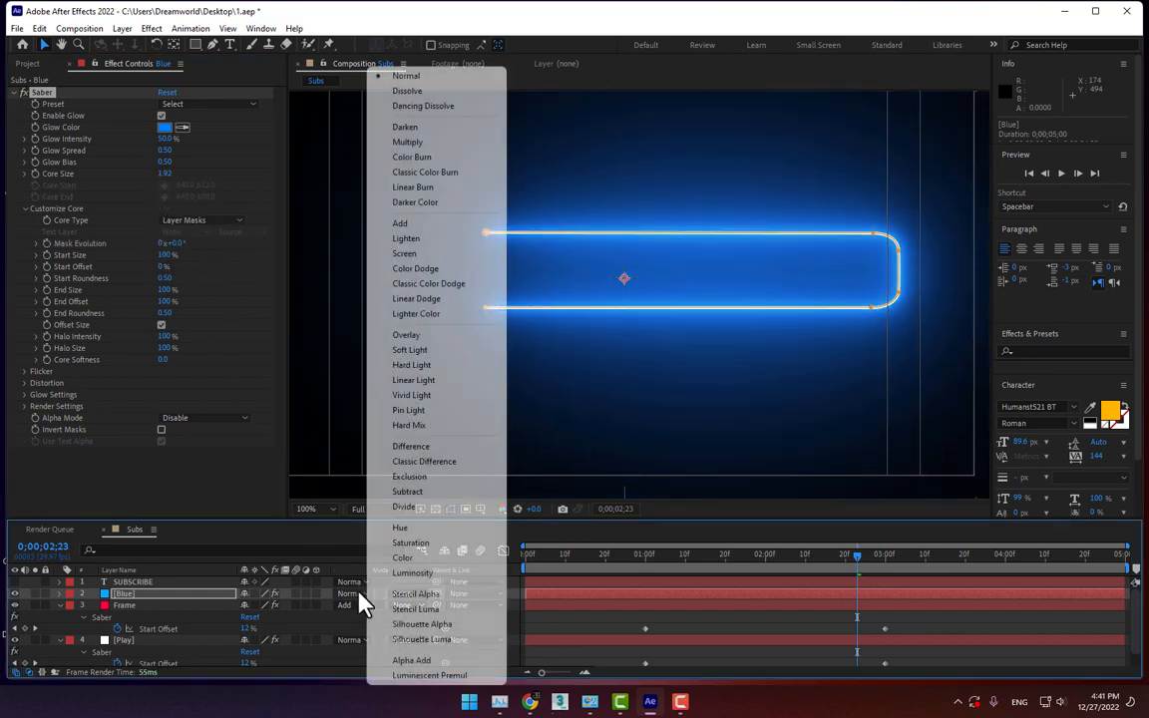
pyautogui.click(473, 238)
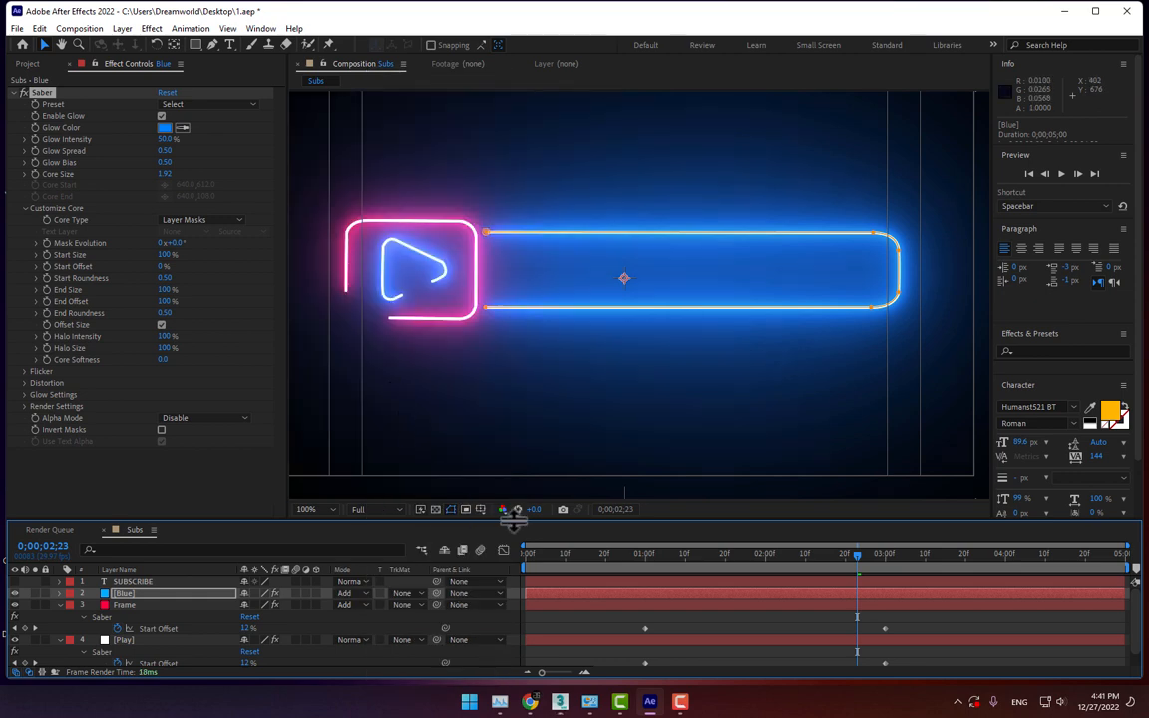
pyautogui.moveTo(170, 161); pyautogui.dragTo(152, 158)
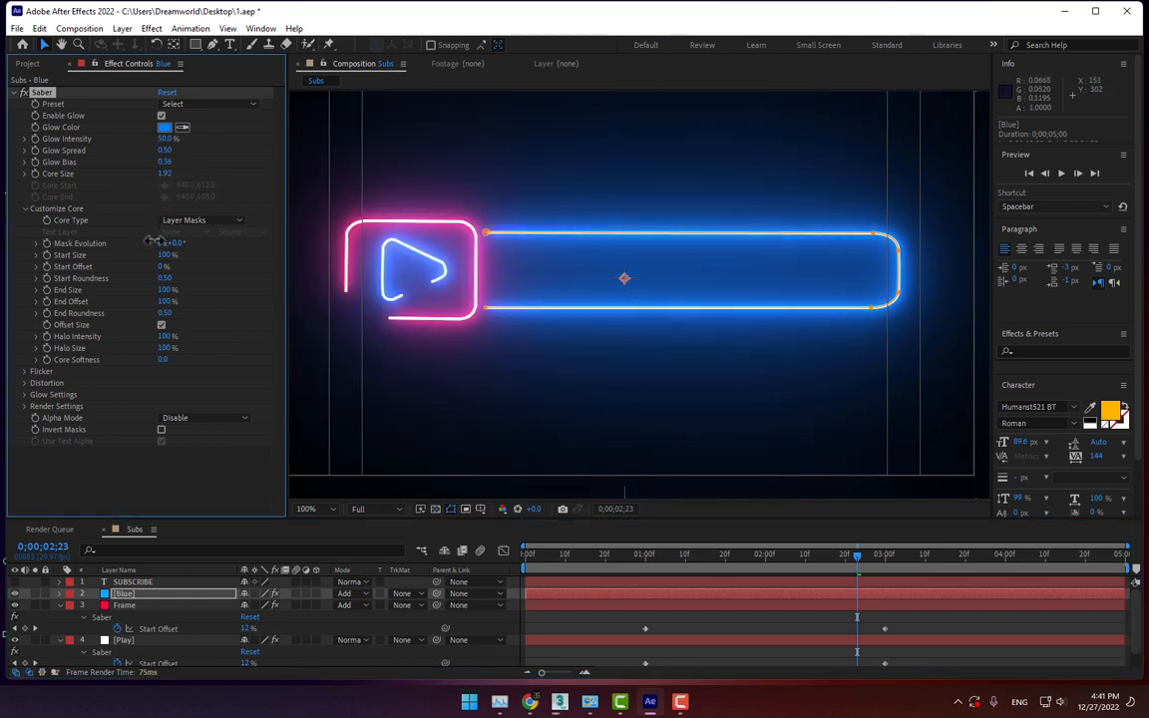
pyautogui.moveTo(165, 150); pyautogui.dragTo(170, 206)
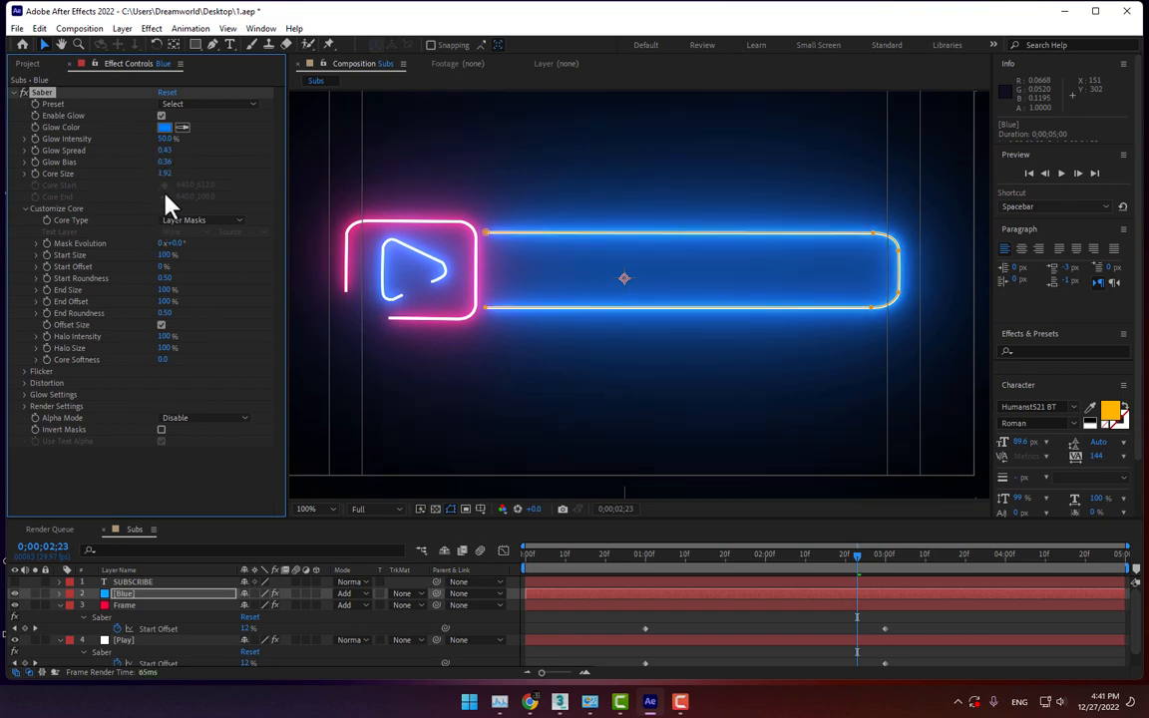
pyautogui.moveTo(163, 164)
pyautogui.mouseDown()
pyautogui.moveTo(152, 172)
pyautogui.moveTo(176, 175)
pyautogui.mouseUp()
pyautogui.click(764, 560)
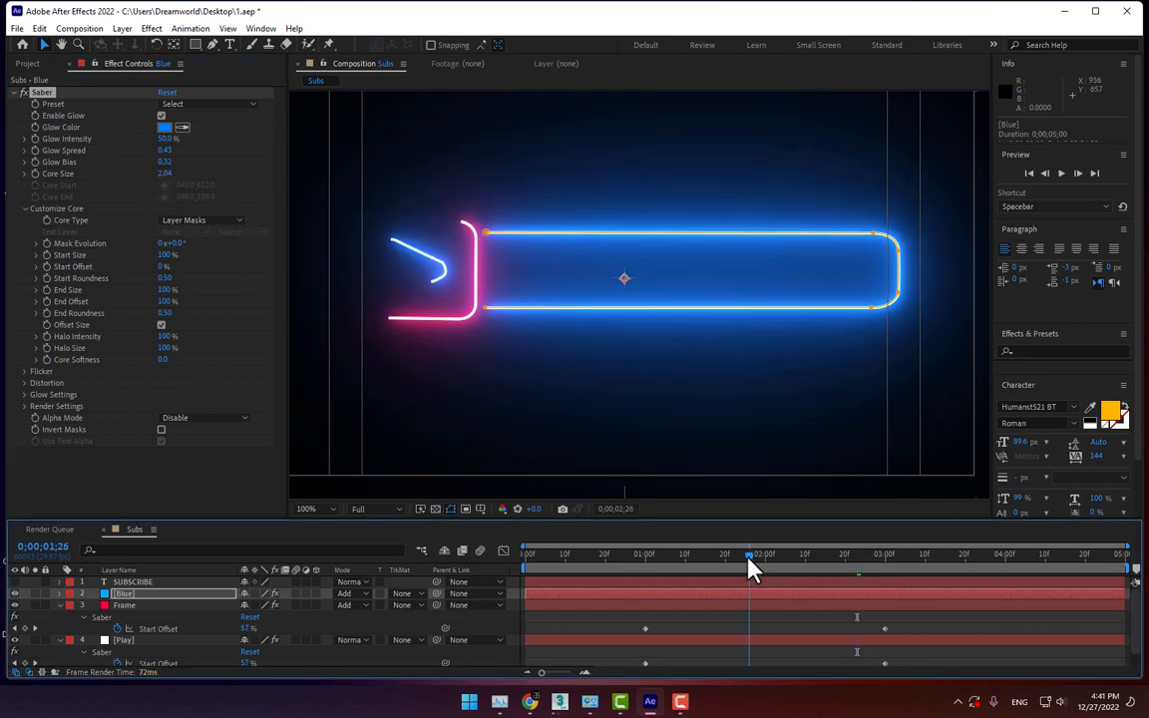
pyautogui.moveTo(778, 566)
pyautogui.mouseDown()
pyautogui.moveTo(646, 596)
pyautogui.moveTo(769, 593)
pyautogui.mouseUp()
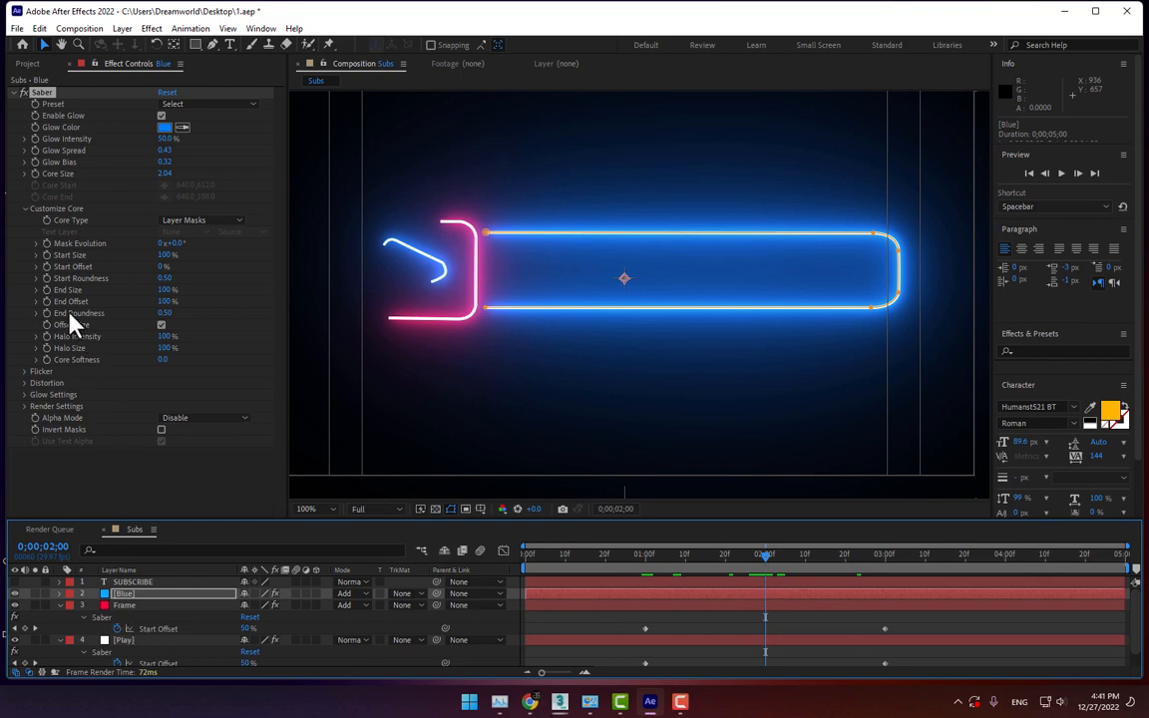
pyautogui.click(50, 267)
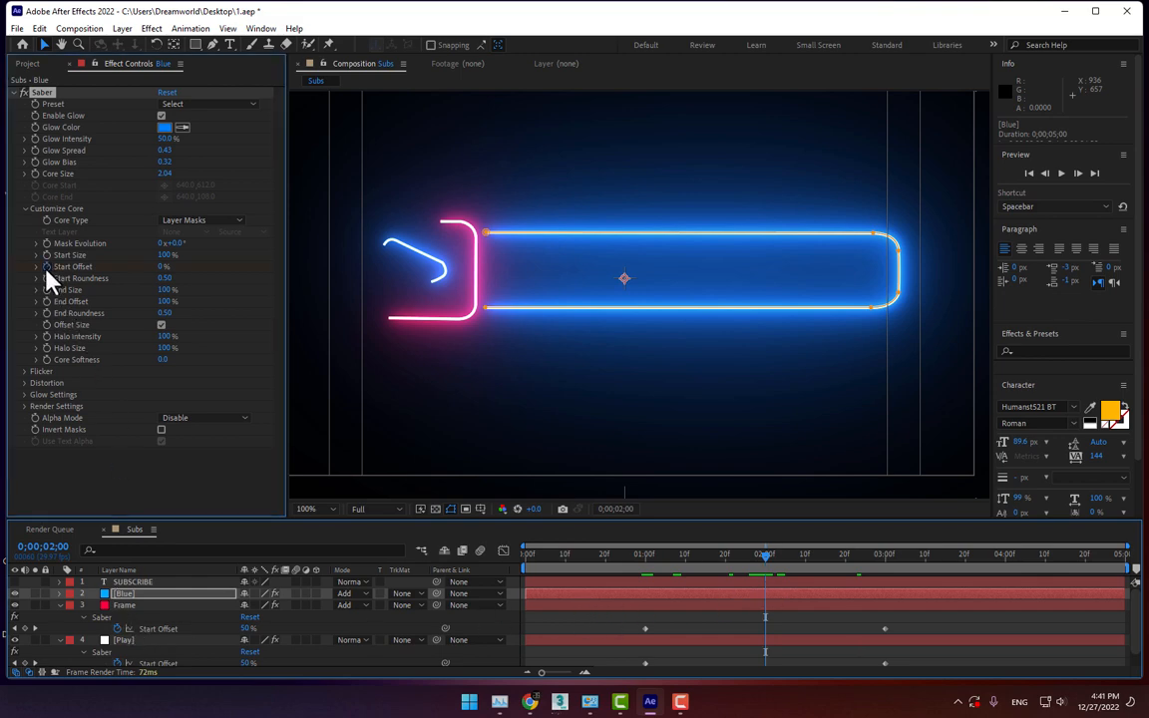
pyautogui.click(1004, 559)
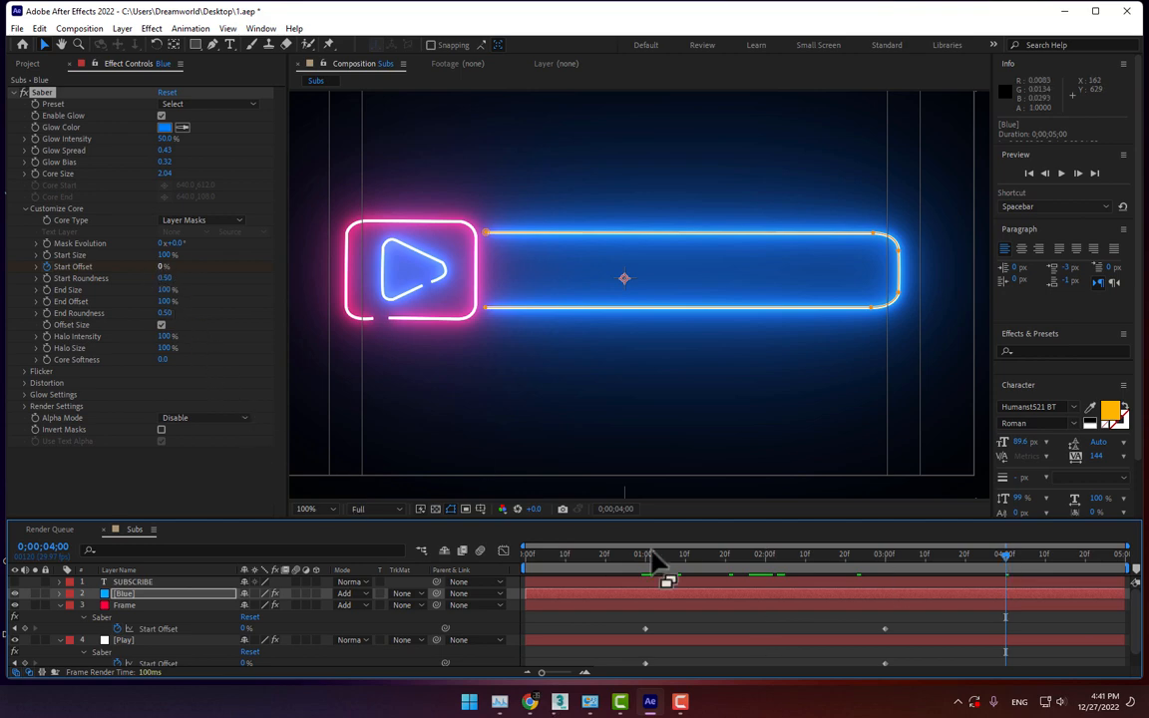
# Clear the Blue layer's Start Offset keyframing and keyframe it again at 100% on 0;00;02;00 and 0% on 0;00;04;00
pyautogui.click(764, 561)
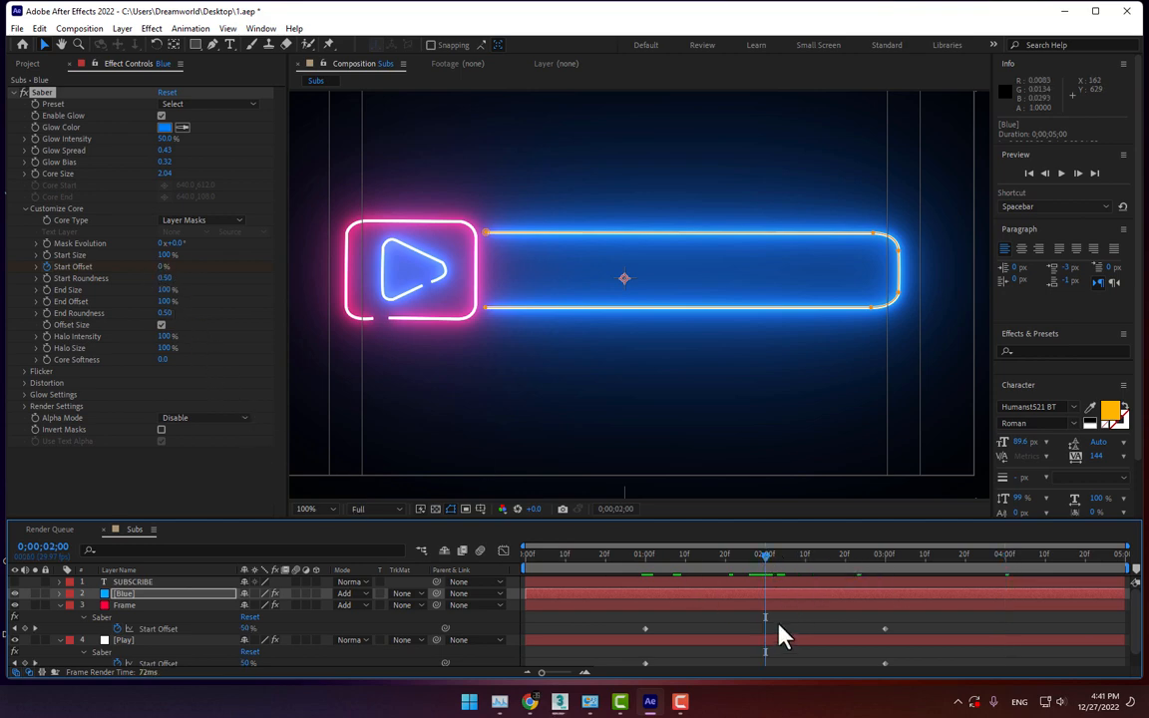
pyautogui.click(60, 274)
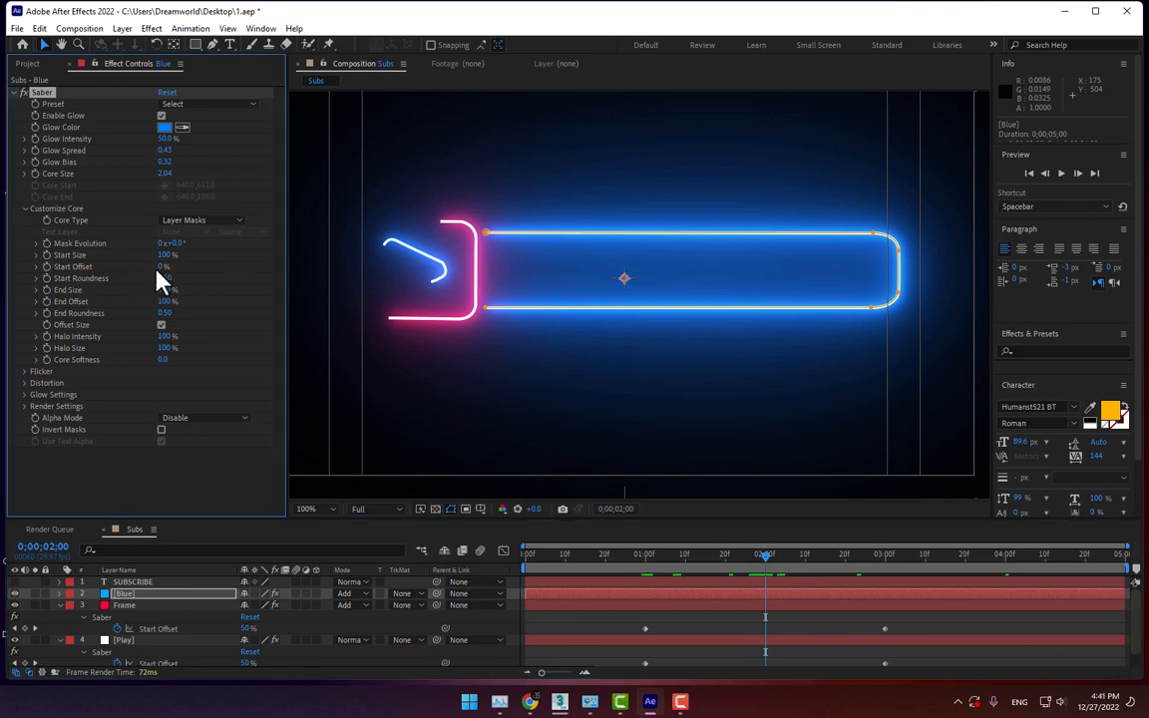
pyautogui.moveTo(163, 267); pyautogui.dragTo(332, 279)
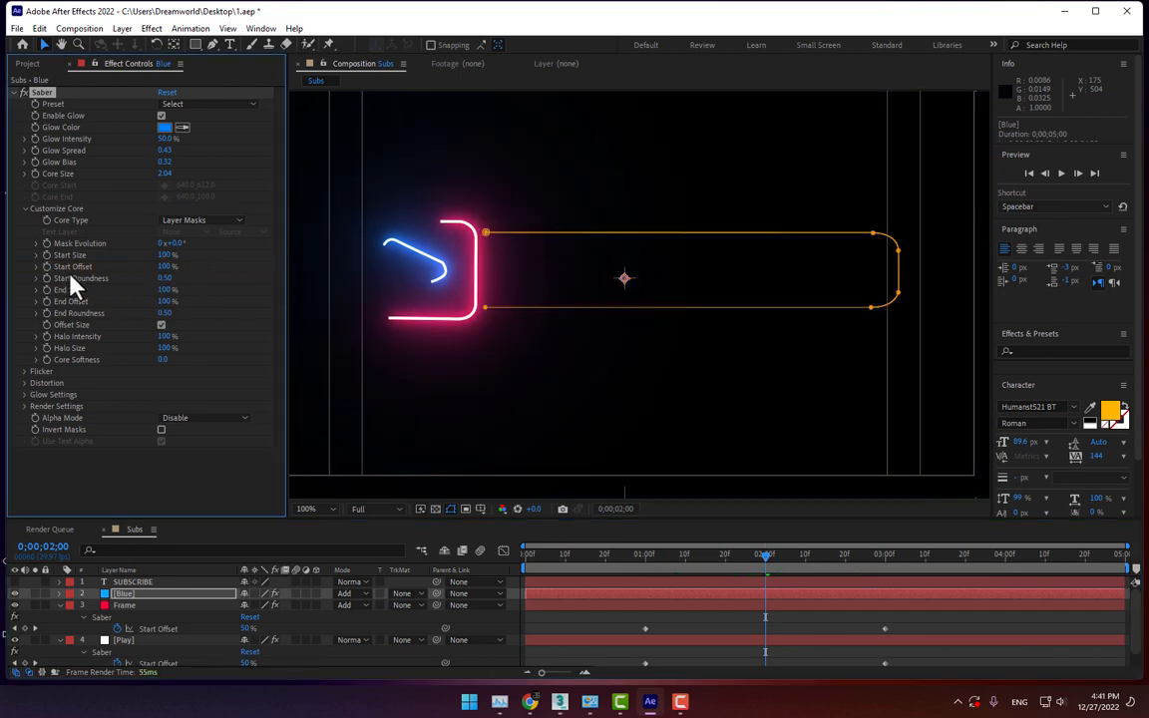
pyautogui.click(1003, 557)
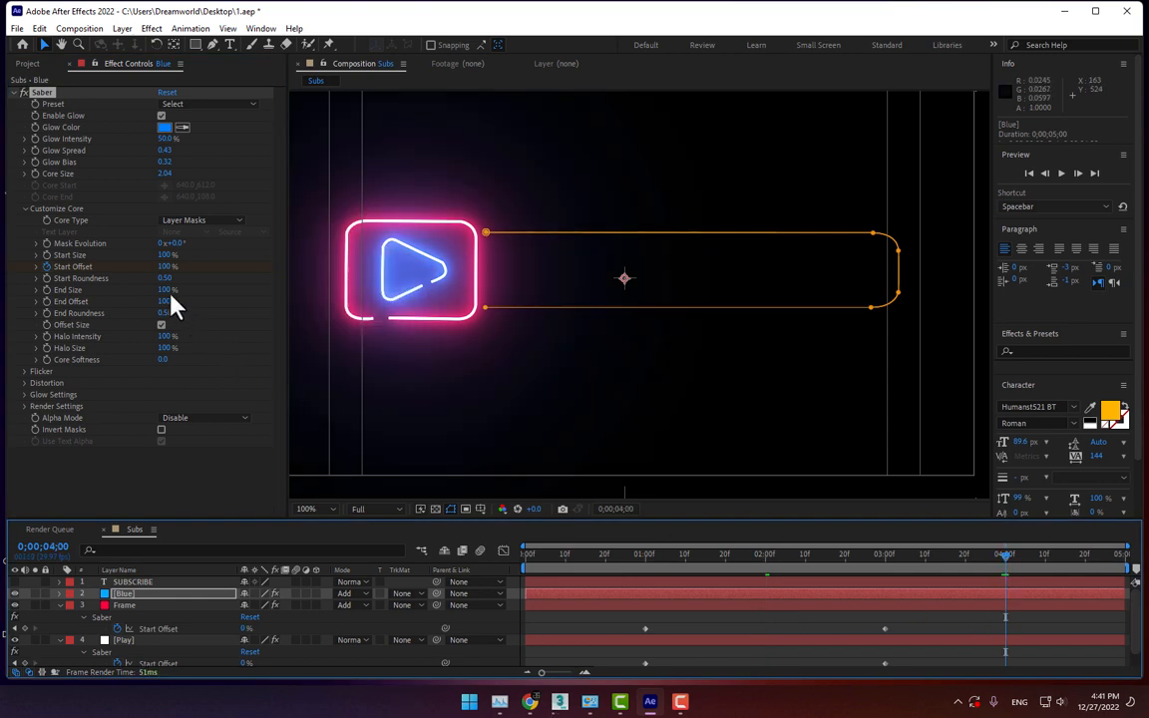
pyautogui.moveTo(165, 268); pyautogui.dragTo(153, 485)
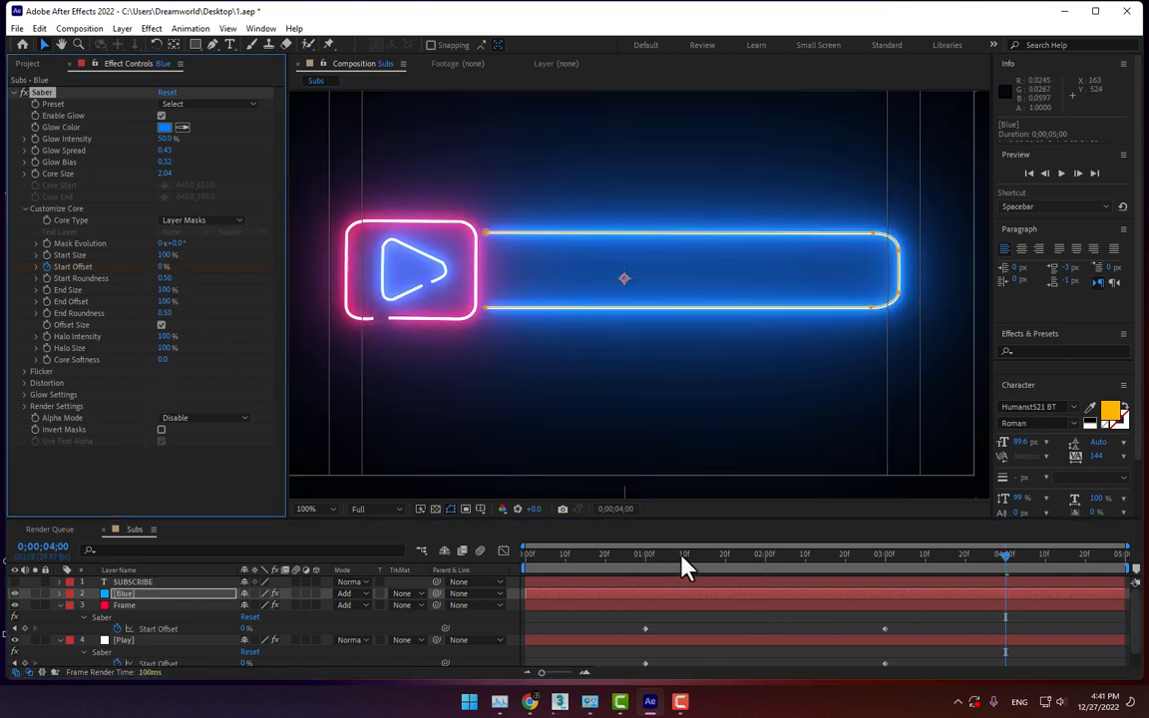
# Reveal the Blue layer's Start Offset keyframes, move them to 0;00;01;00 and 0;00;03;00, and scrub through the animation
pyautogui.moveTo(684, 567); pyautogui.dragTo(644, 628)
pyautogui.press('u')
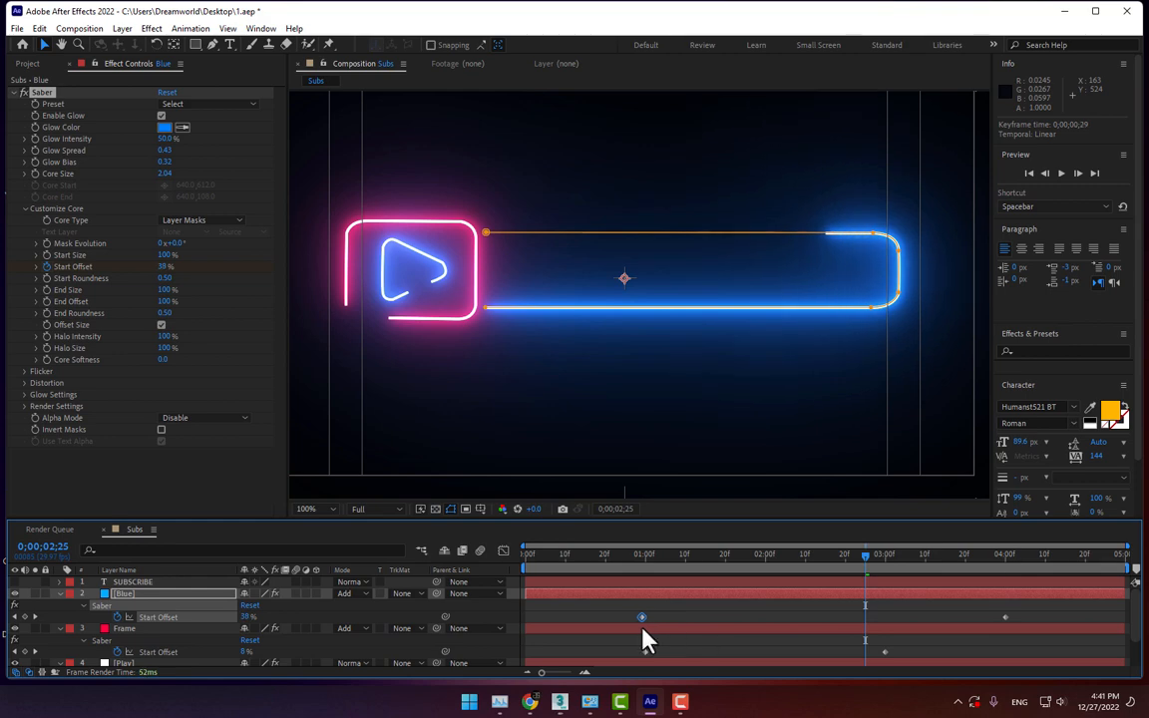
pyautogui.click(646, 564)
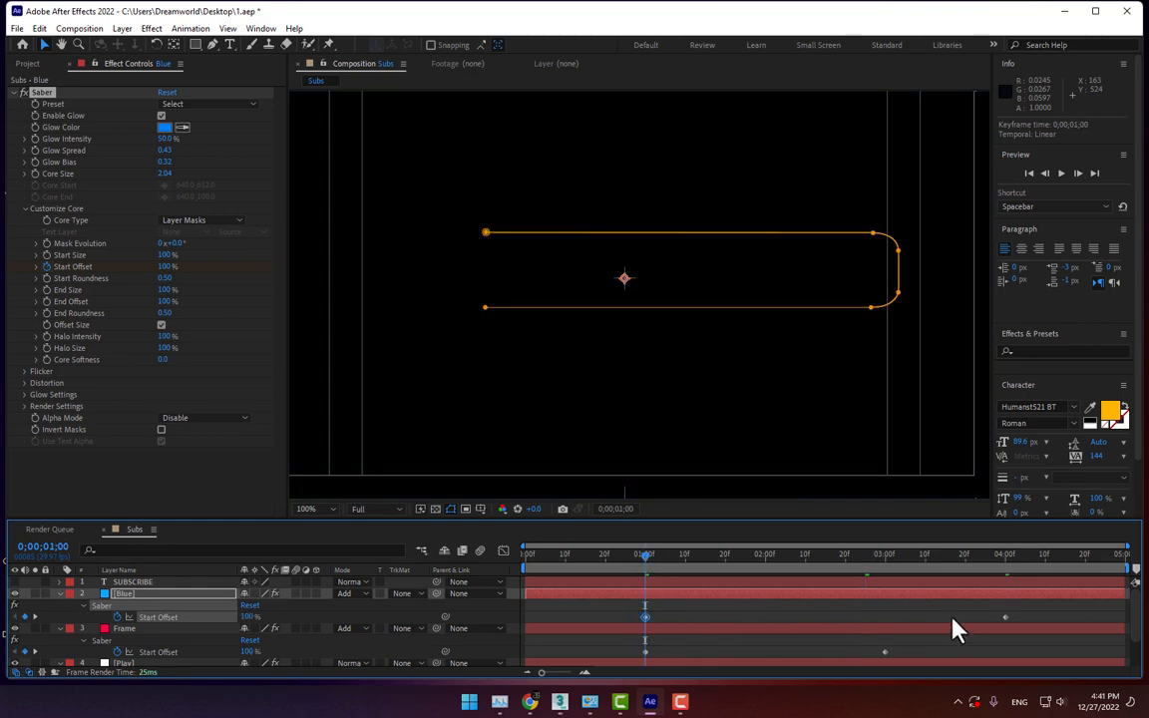
pyautogui.click(886, 556)
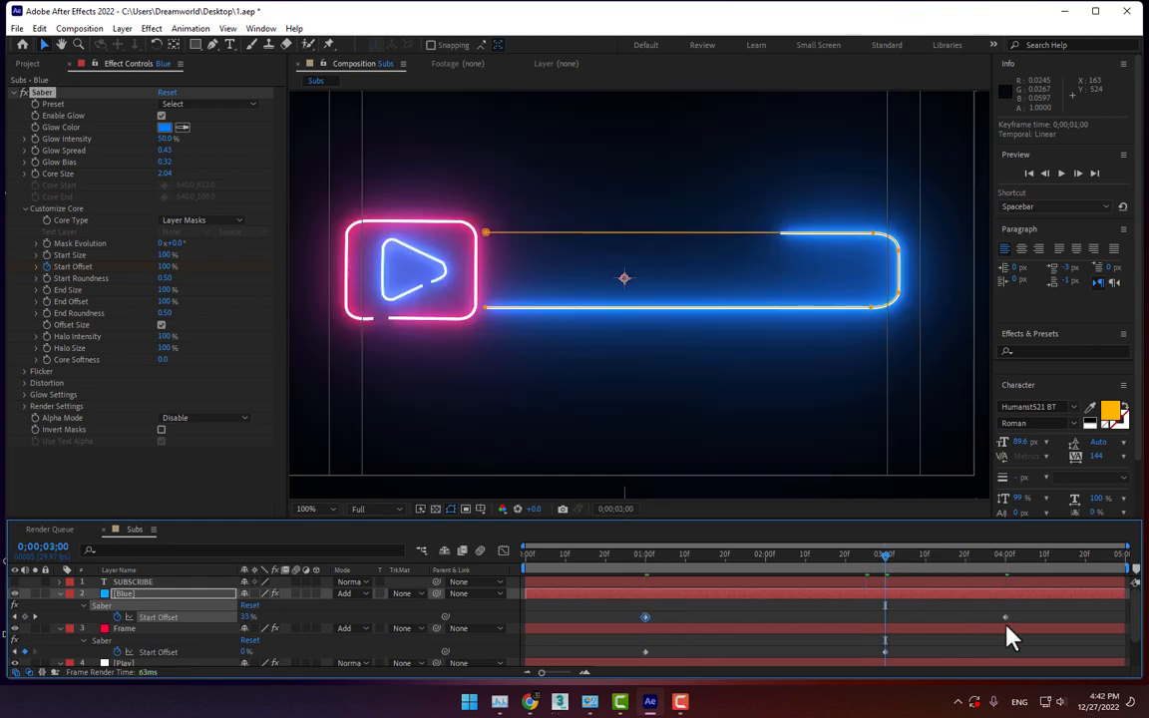
pyautogui.moveTo(1002, 617); pyautogui.dragTo(883, 620)
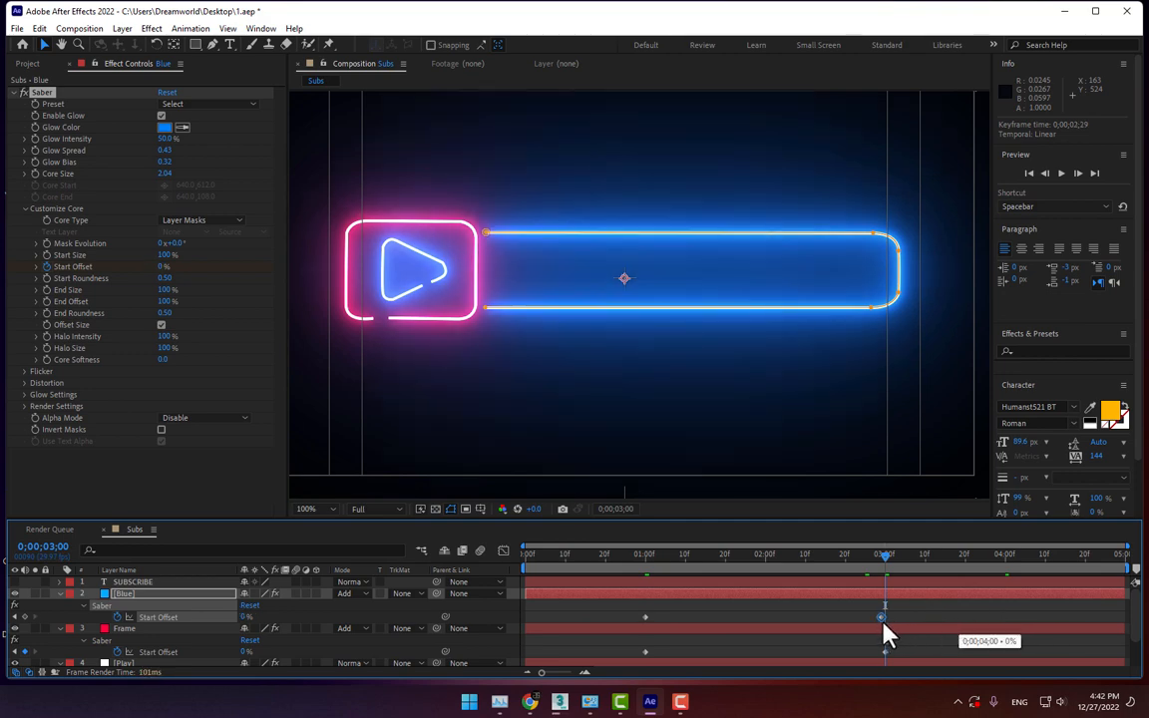
pyautogui.click(907, 623)
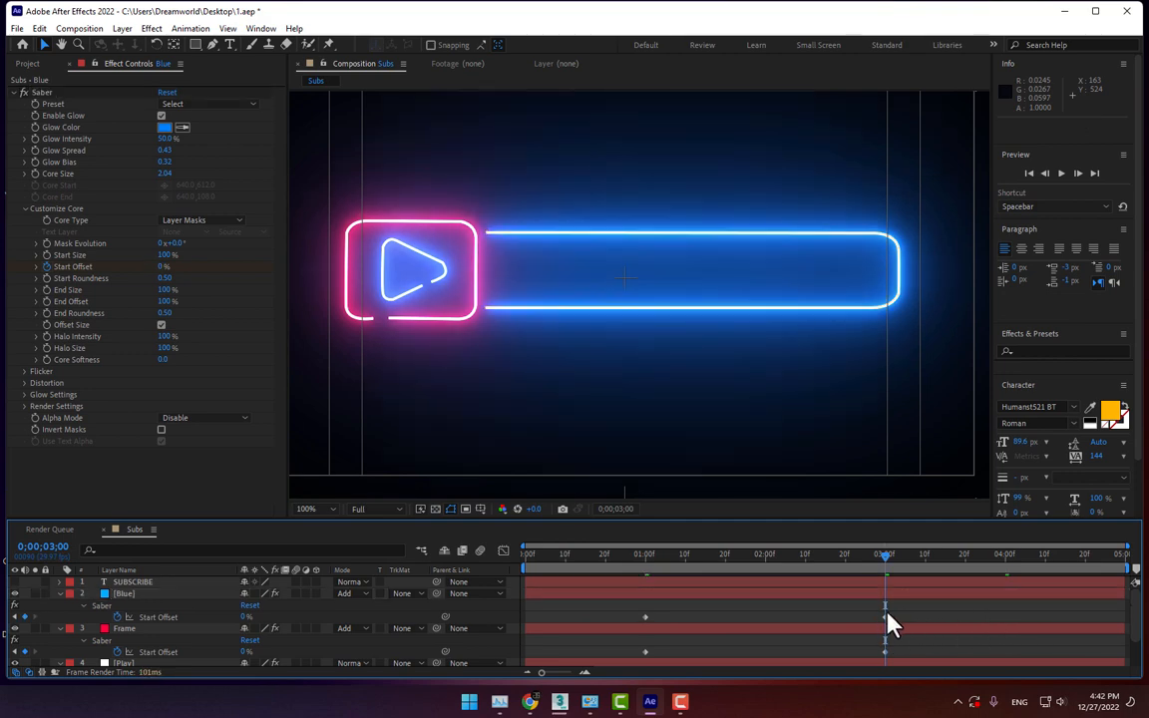
pyautogui.moveTo(671, 563); pyautogui.dragTo(824, 556)
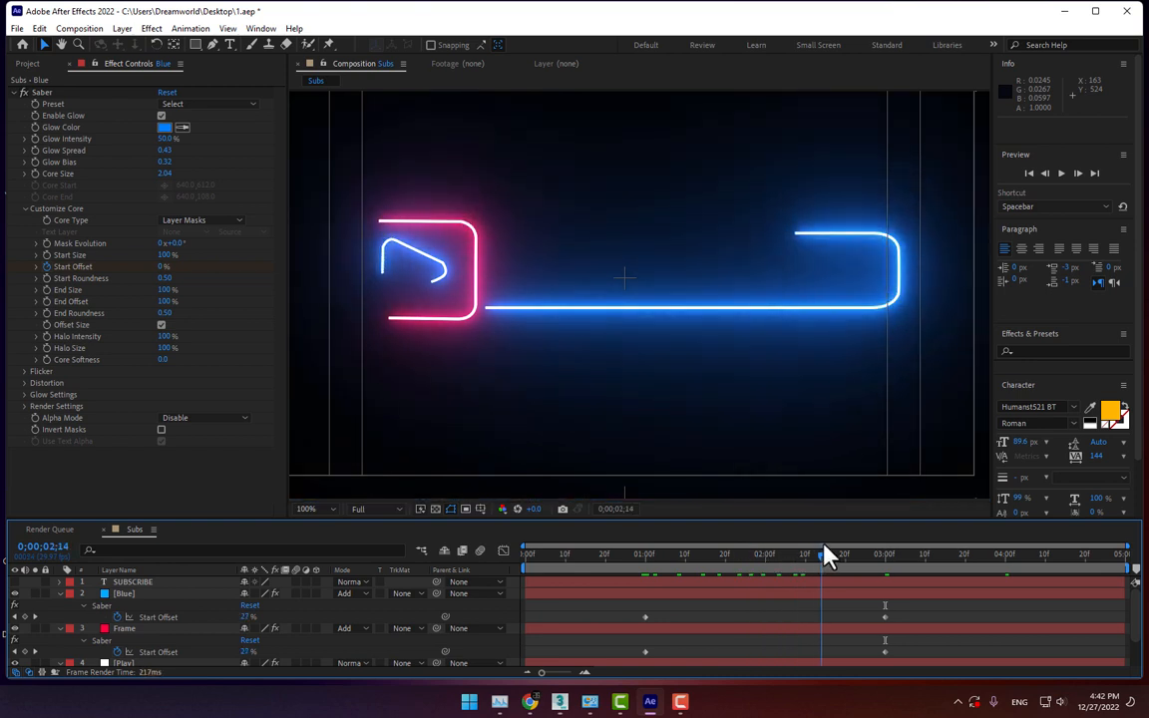
# Show the SUBSCRIBE text layer and add a new solid named Title directly above the Blue layer
pyautogui.click(150, 583)
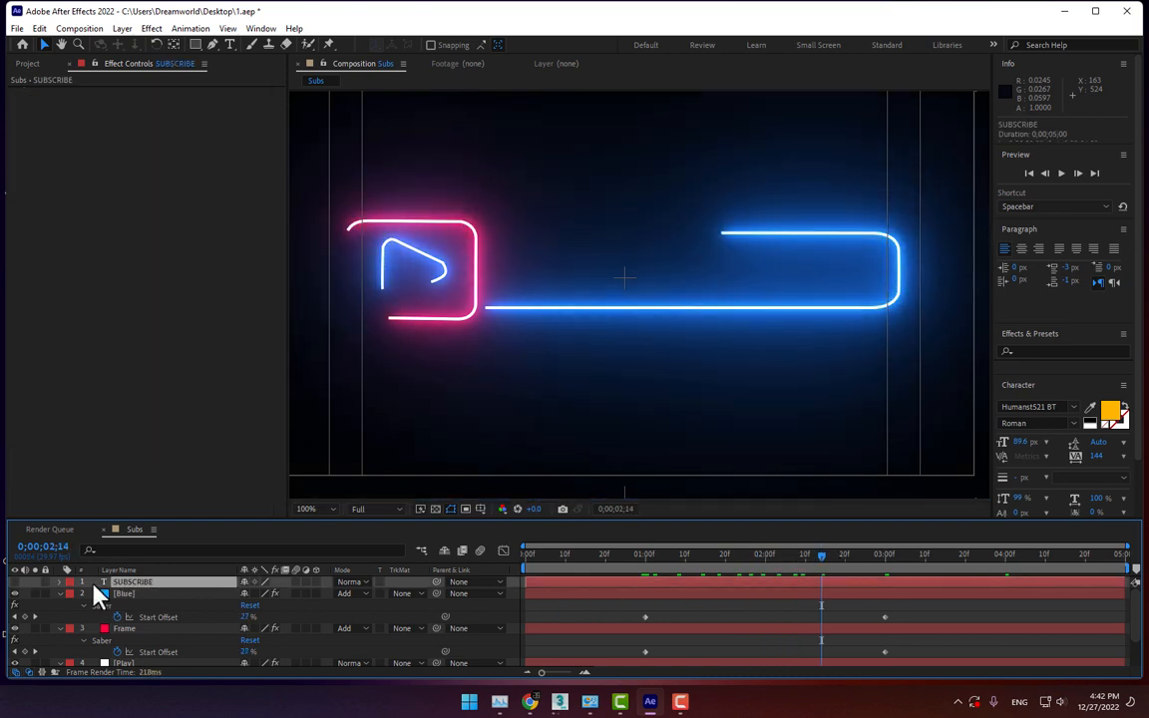
pyautogui.click(14, 582)
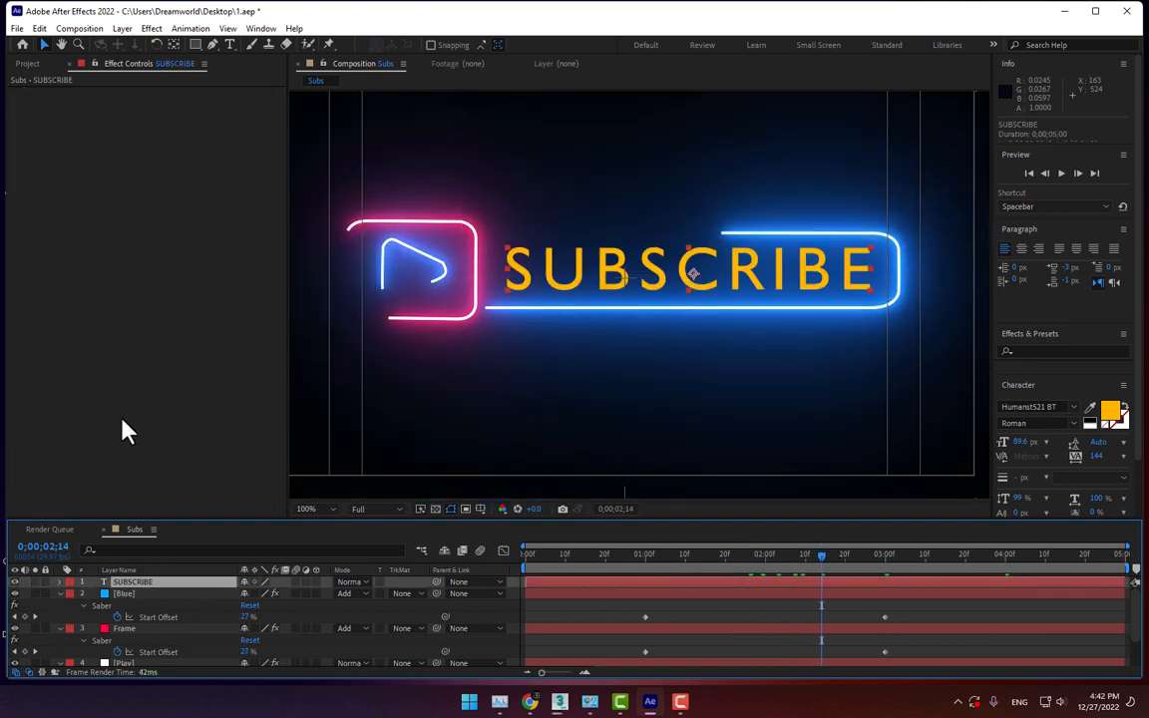
pyautogui.click(211, 618)
pyautogui.rightClick(220, 610)
pyautogui.click(429, 475)
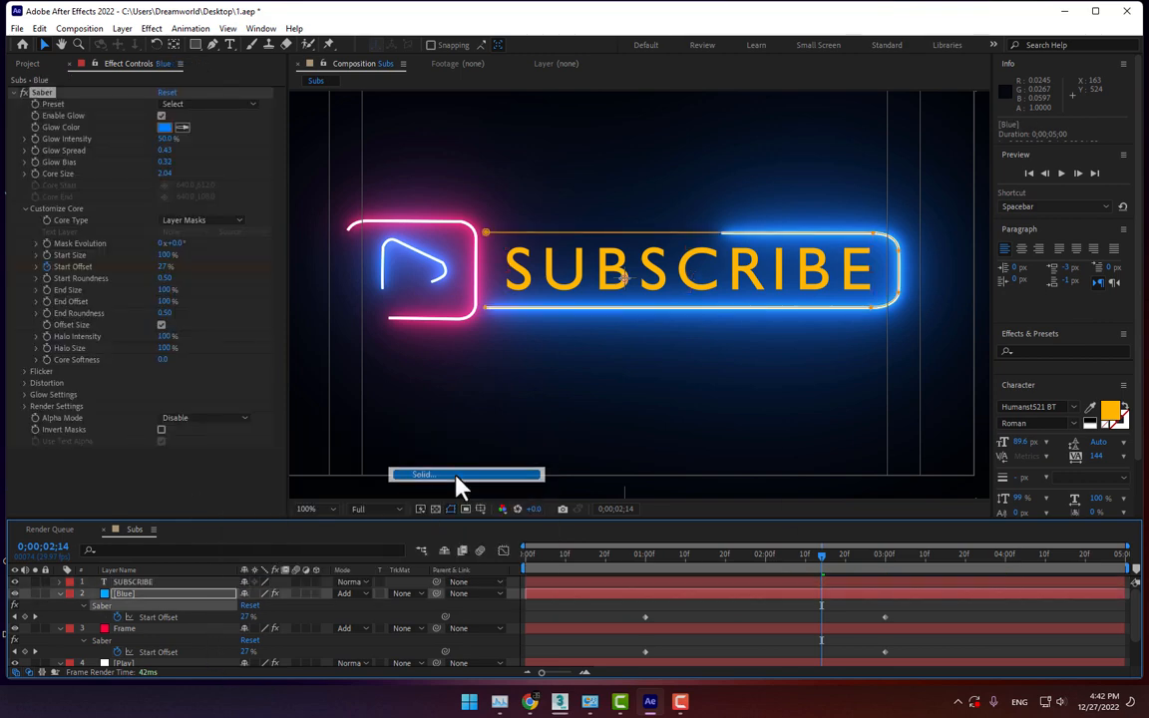
pyautogui.write('Title')
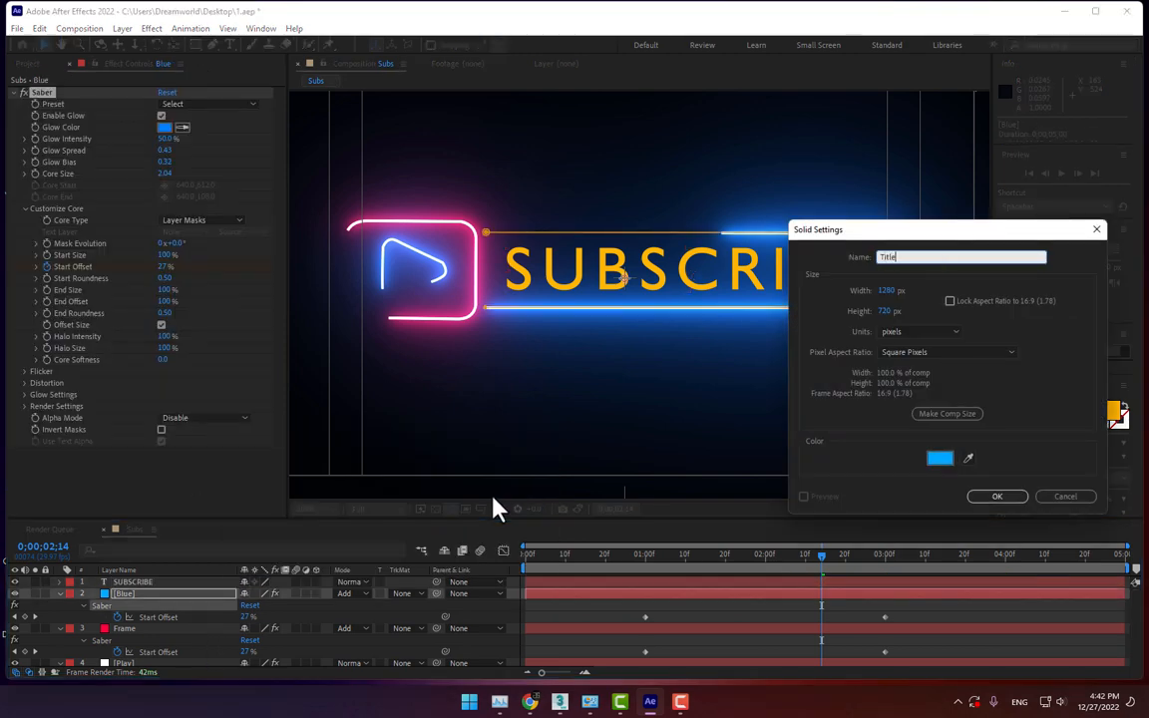
pyautogui.press('Return')
# Apply the Video Copilot Saber effect to the Title solid and save the project
pyautogui.click(151, 28)
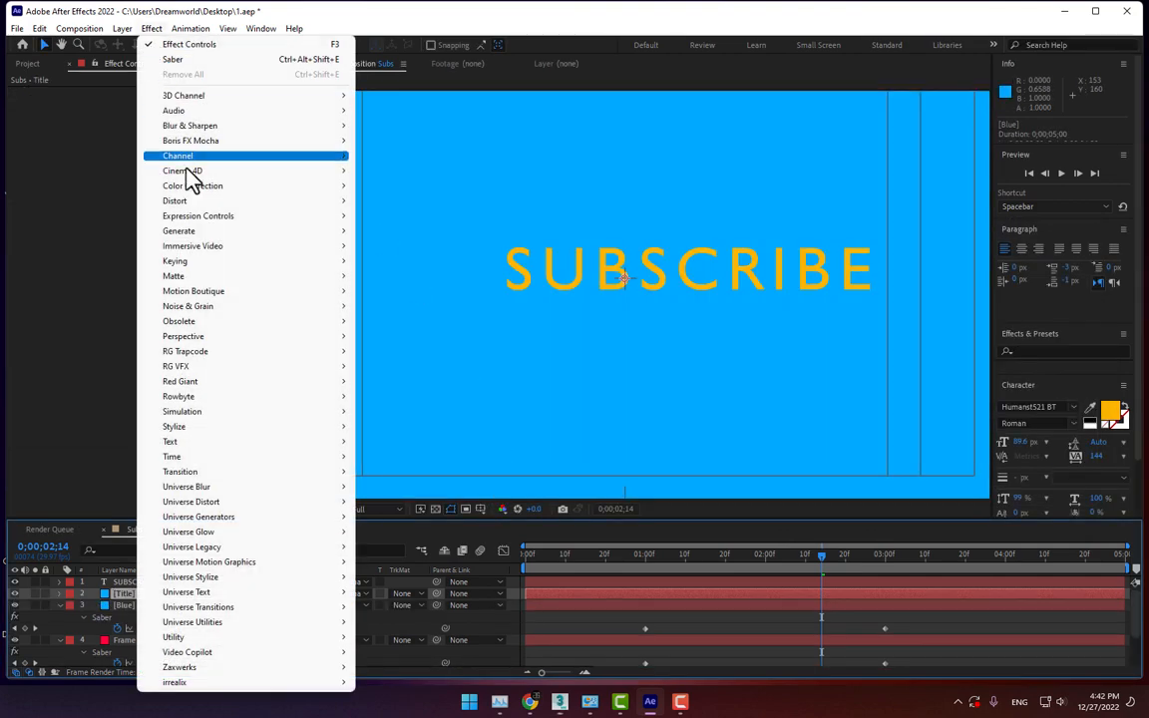
pyautogui.moveTo(205, 660)
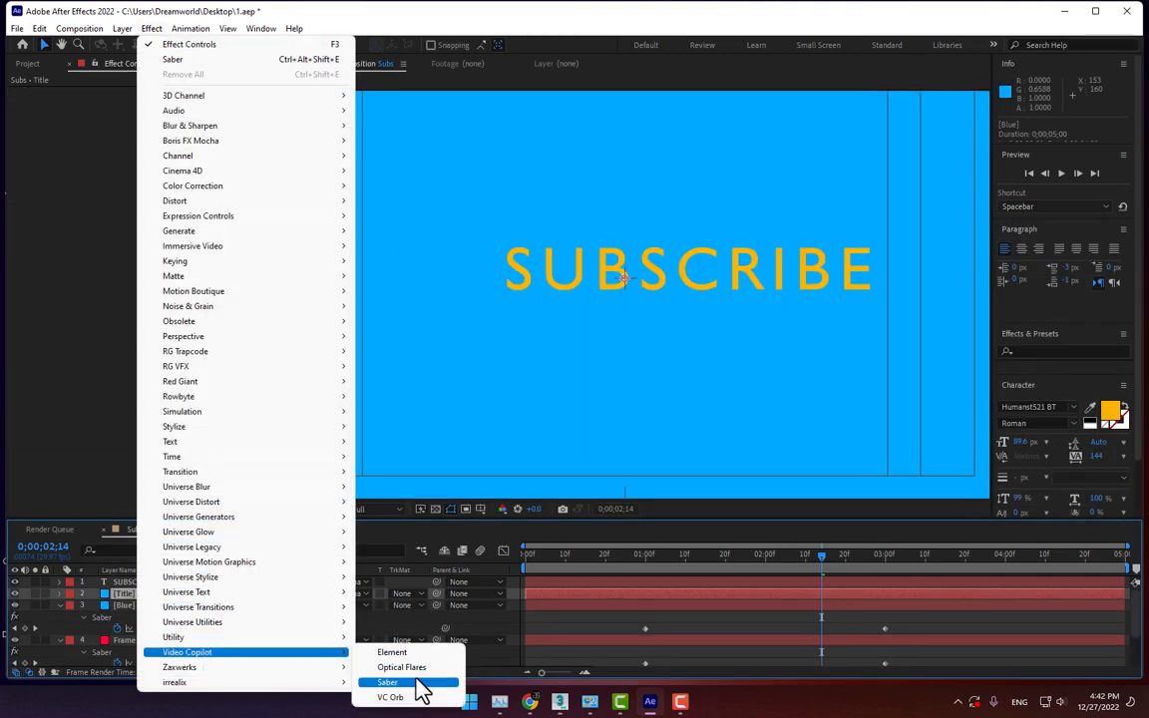
pyautogui.click(419, 684)
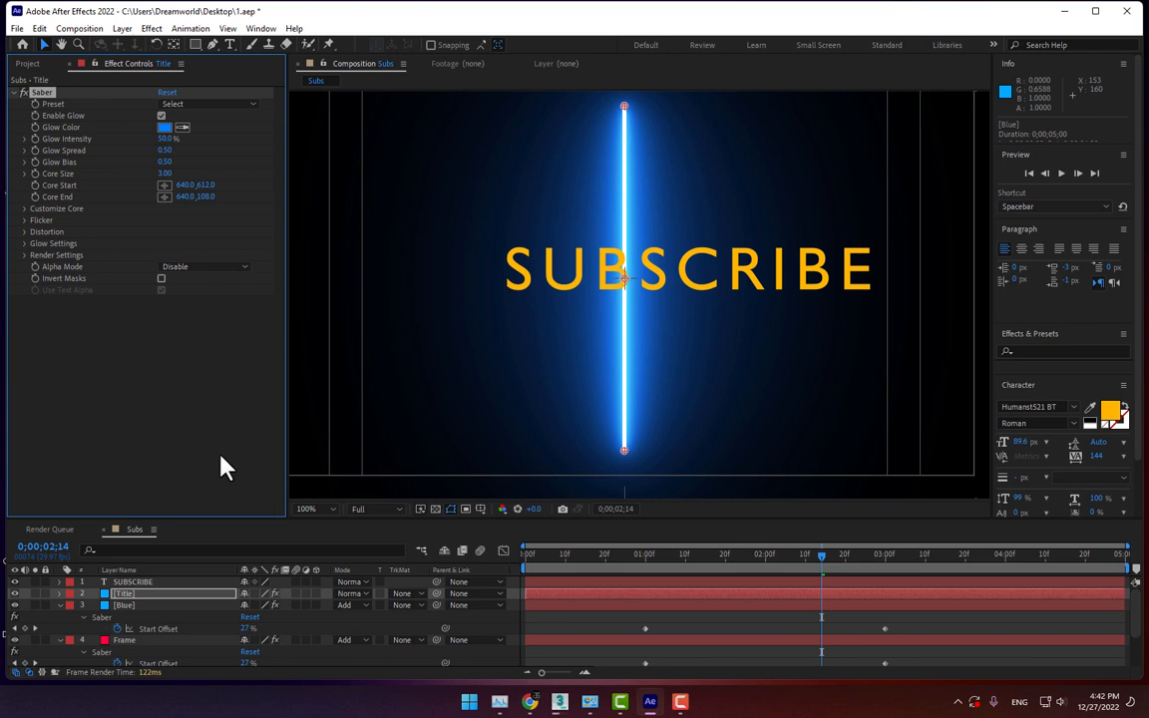
pyautogui.hotkey('ctrl', 's')
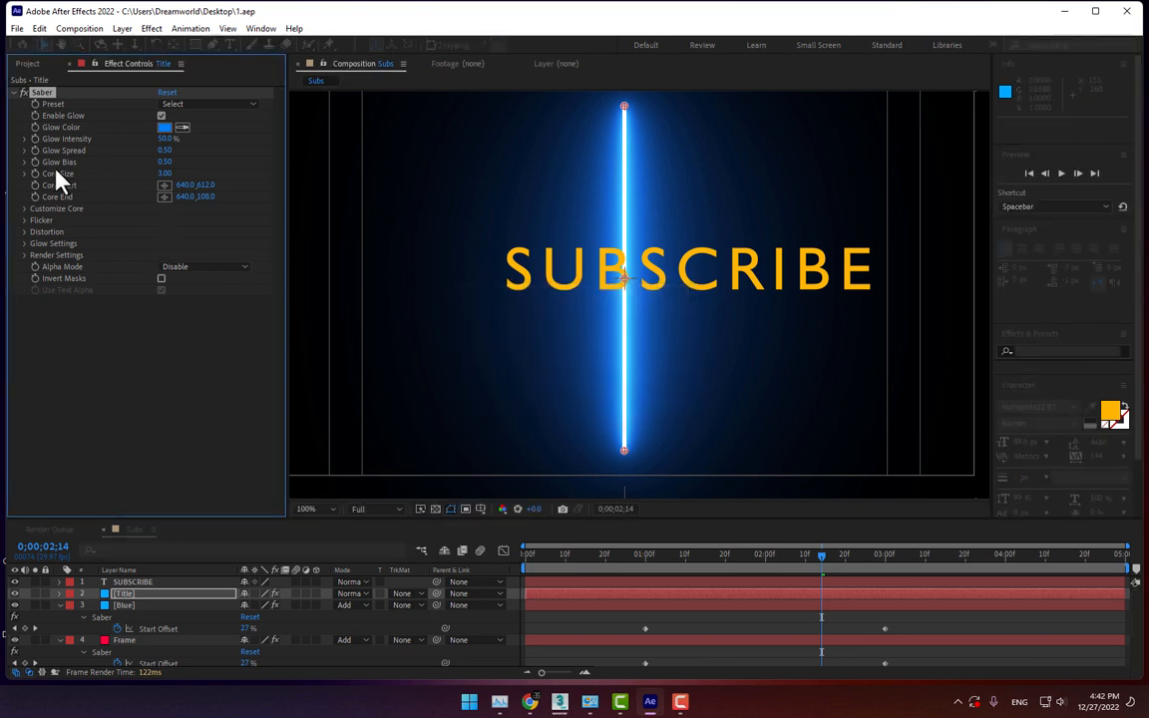